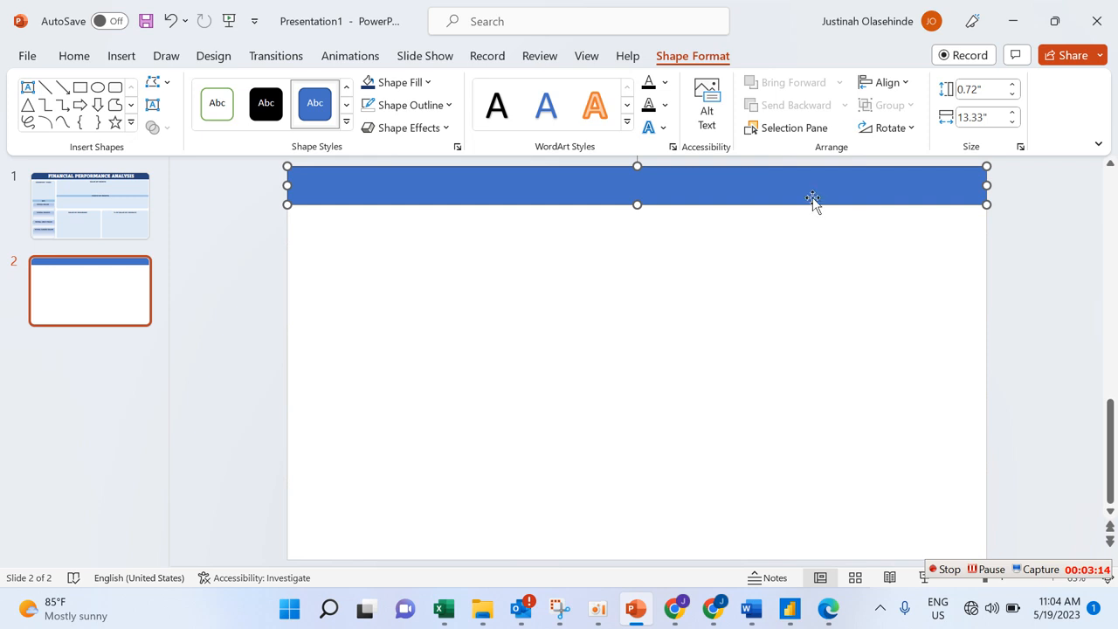
Step: Recolour the banner rectangle across the slide's upper edge with a solid fill in the second-darkest shade of the theme blue
right_click(978, 200)
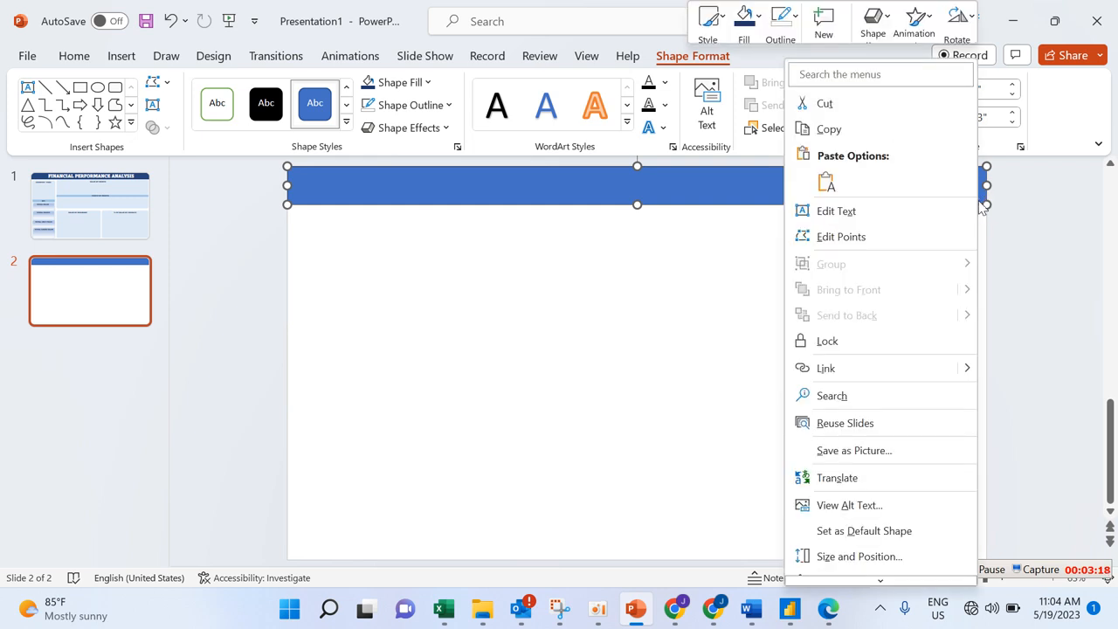
key("Escape")
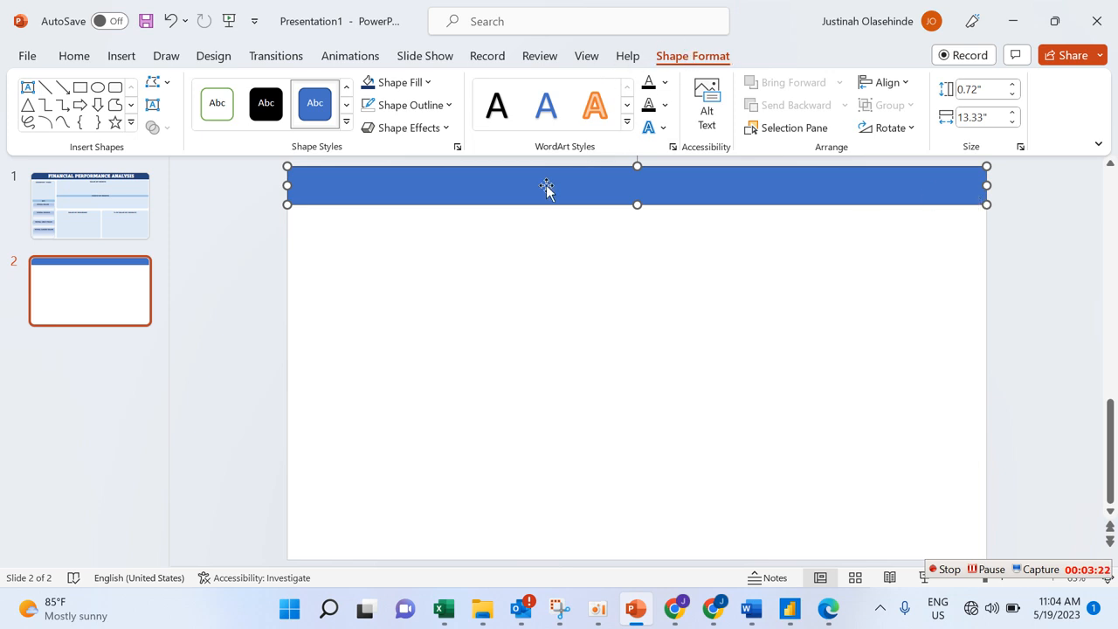
right_click(549, 247)
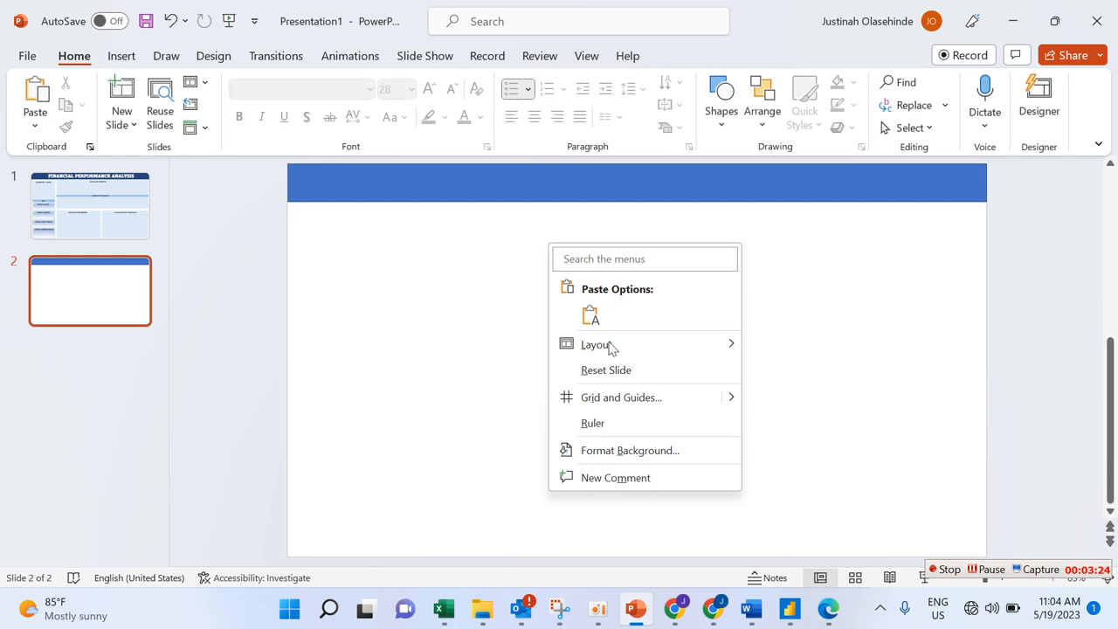
left_click(645, 456)
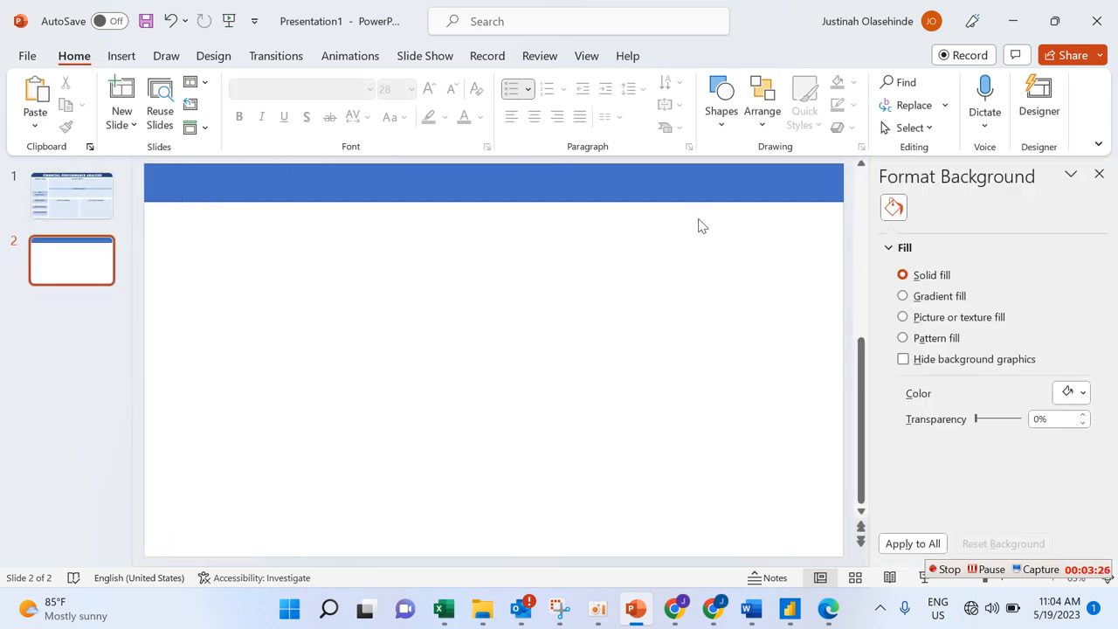
left_click(699, 179)
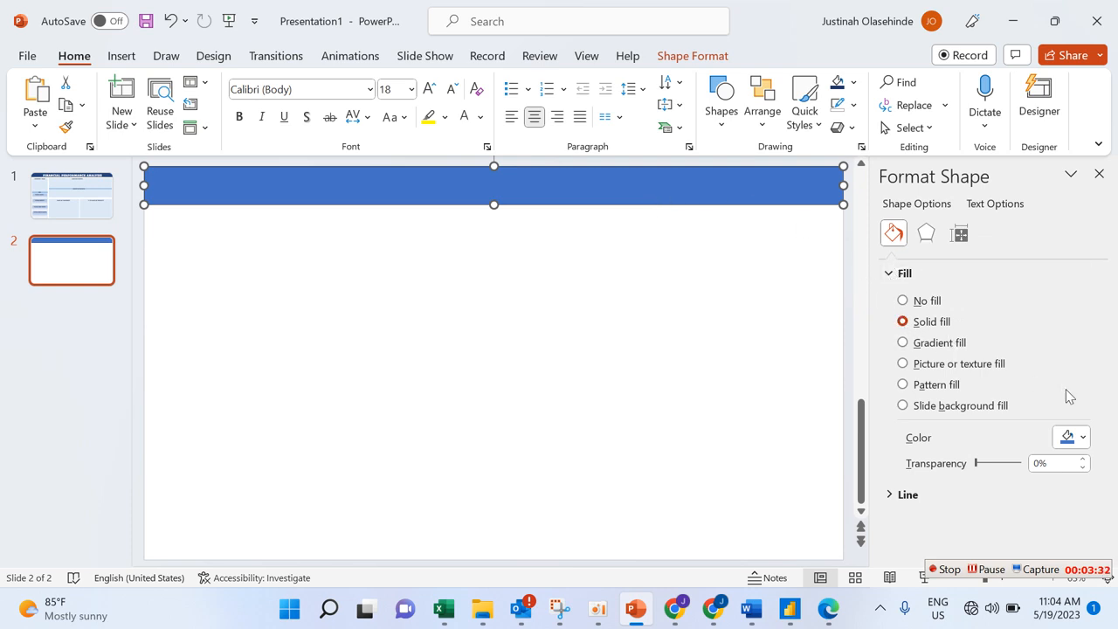
left_click(1084, 439)
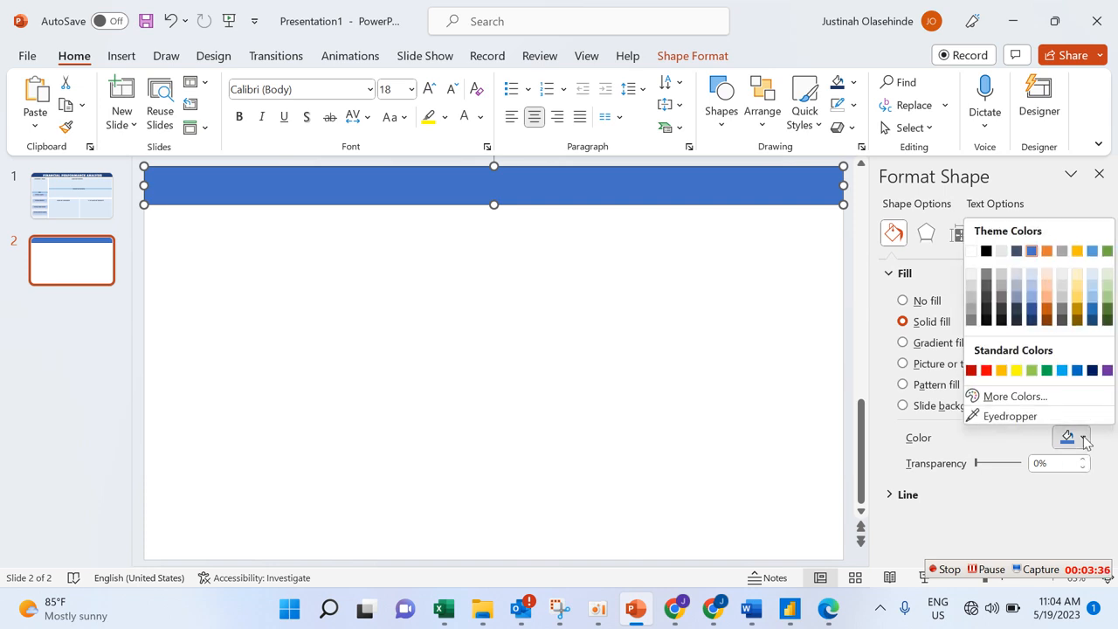
left_click(1033, 311)
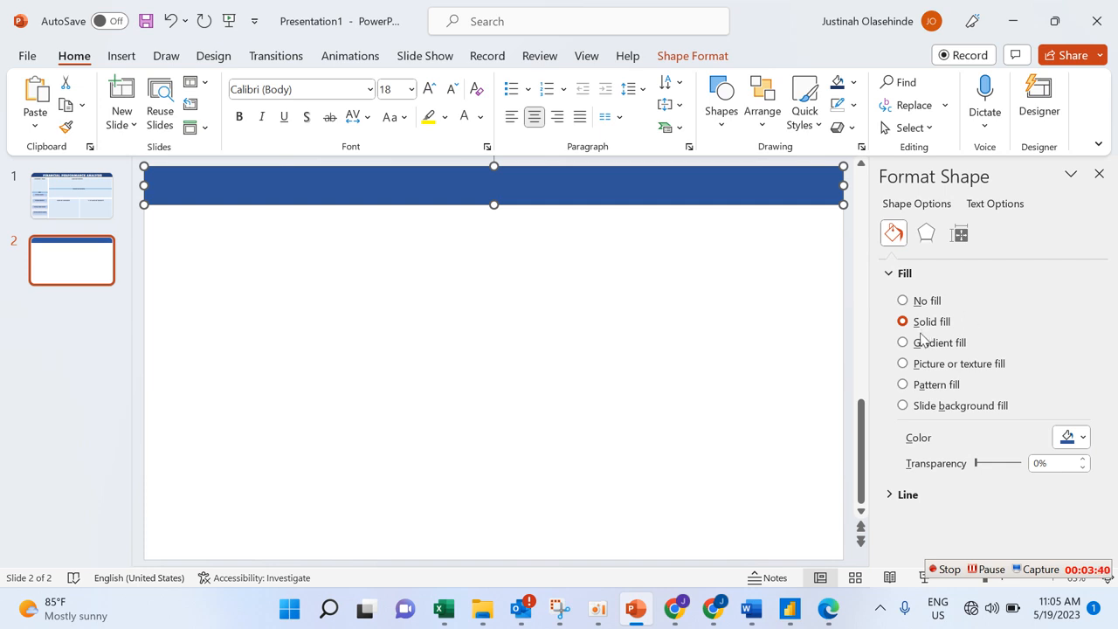
Step: Remove the outline from the banner rectangle by setting its line to No line
left_click(889, 276)
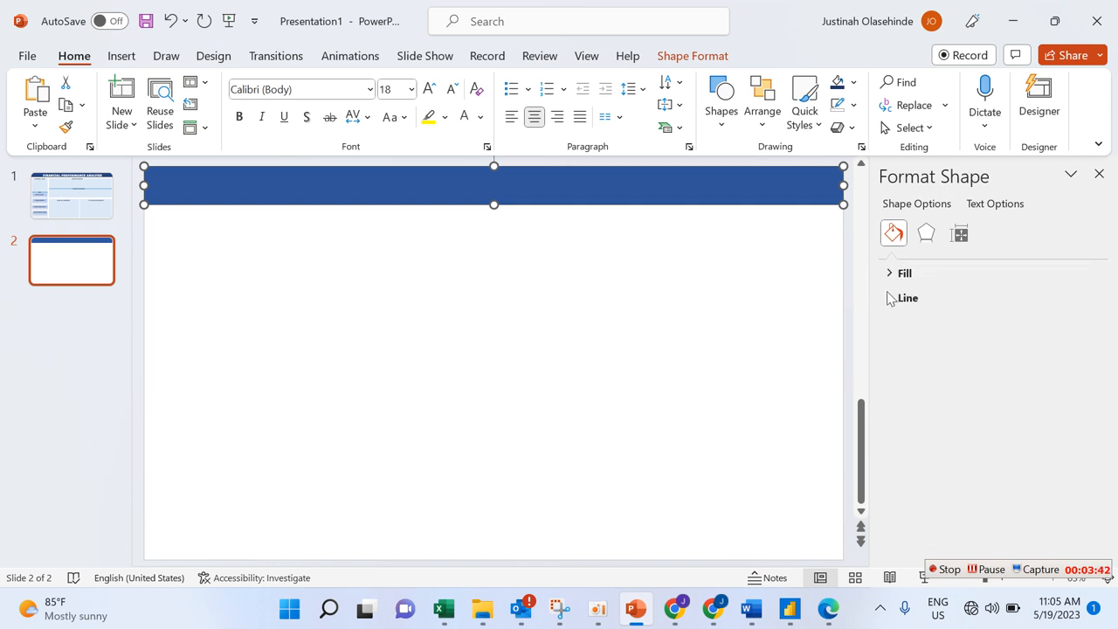
left_click(890, 301)
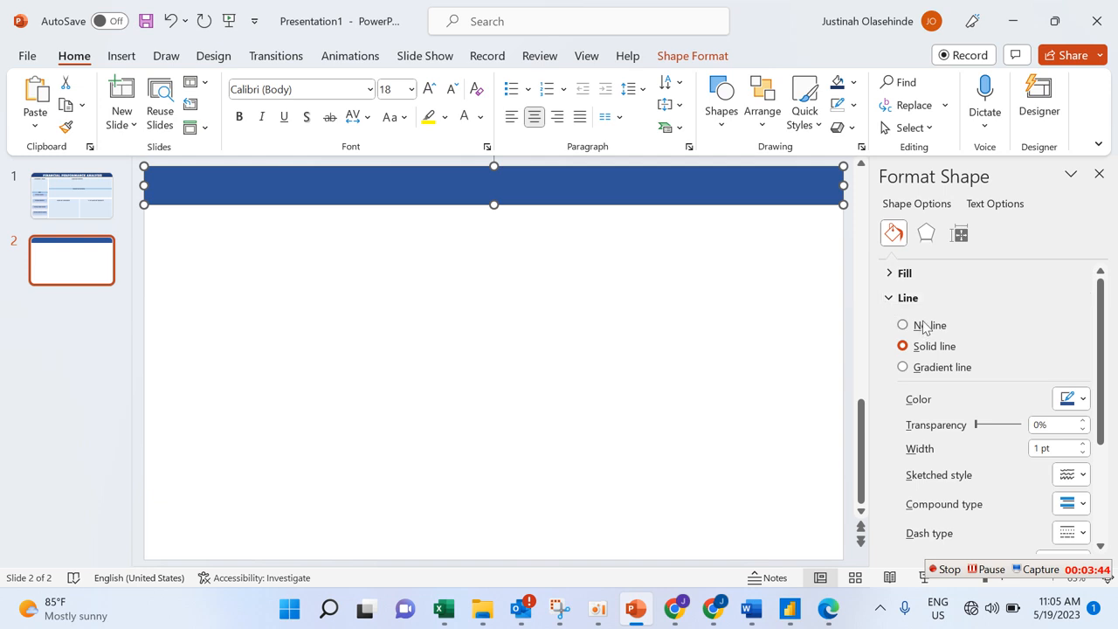
left_click(924, 326)
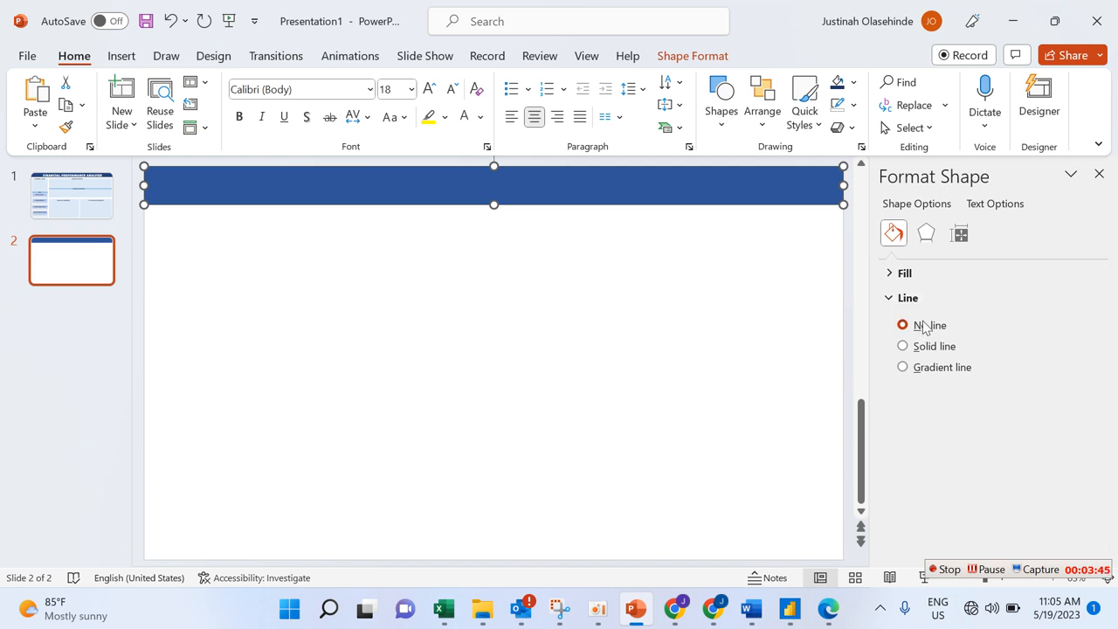
left_click(614, 335)
Step: Check the banner's outline options and reapply the second-darkest theme blue as its shape fill
left_click(682, 178)
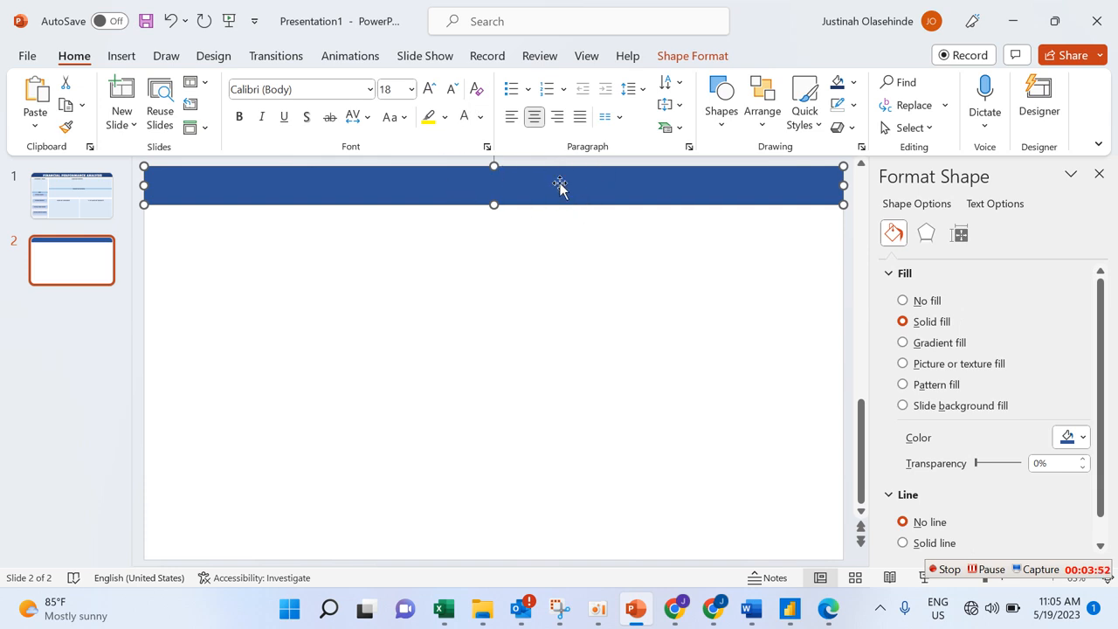
left_click(673, 52)
left_click(443, 104)
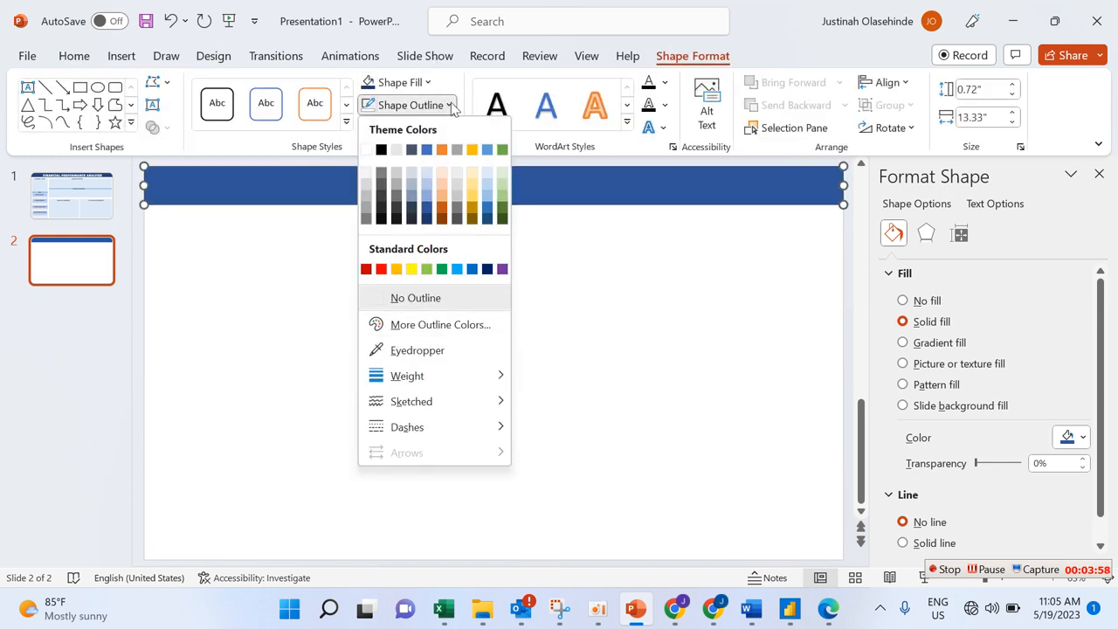
left_click(450, 105)
left_click(428, 81)
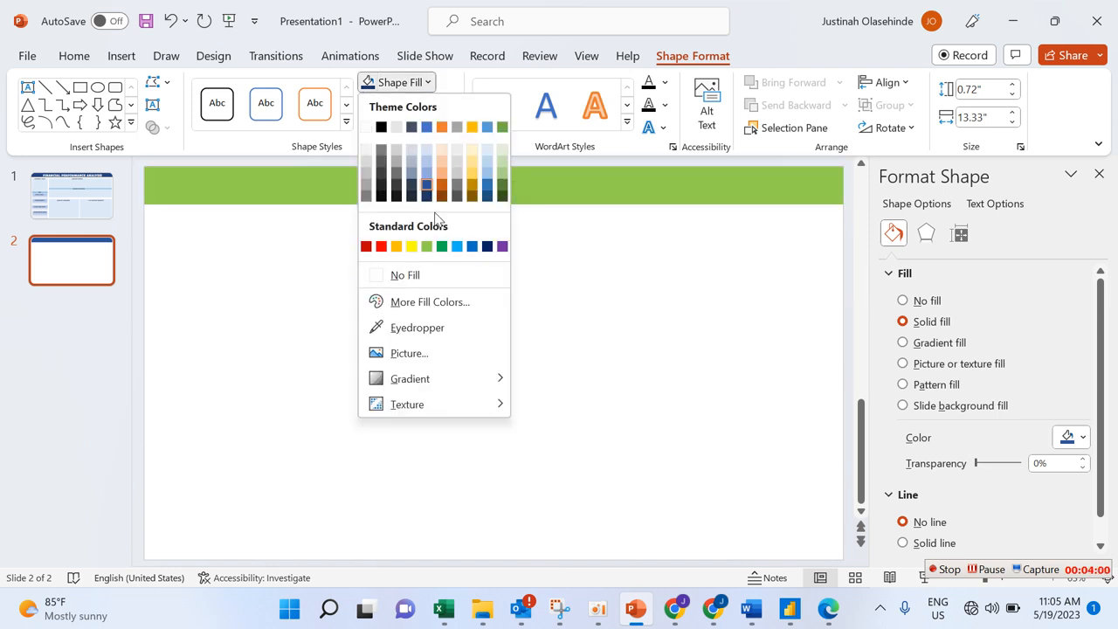
left_click(427, 187)
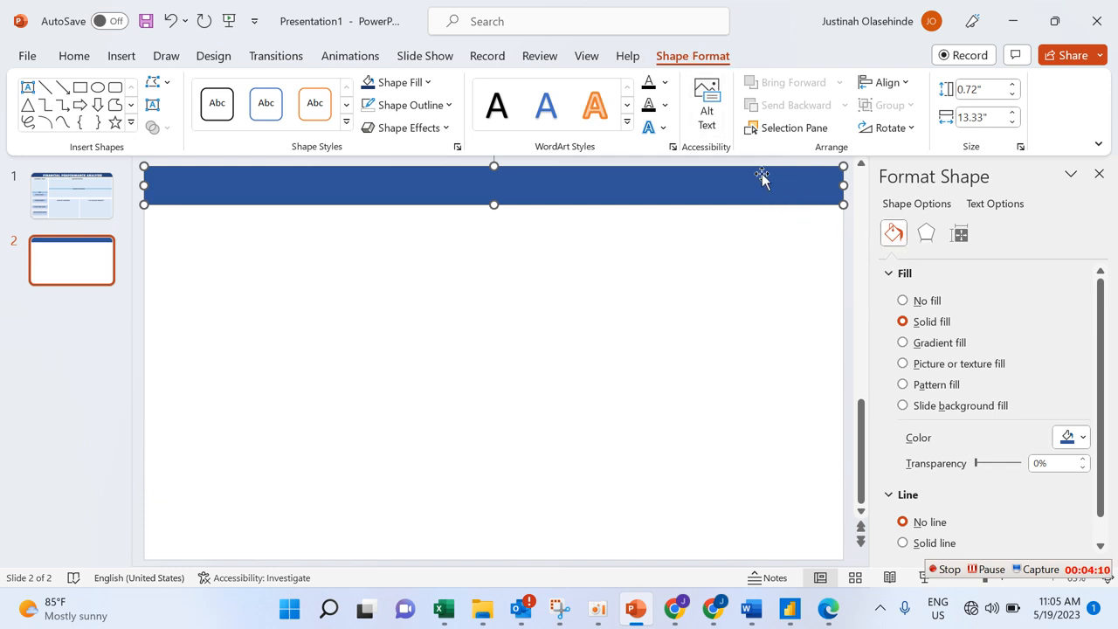
right_click(788, 335)
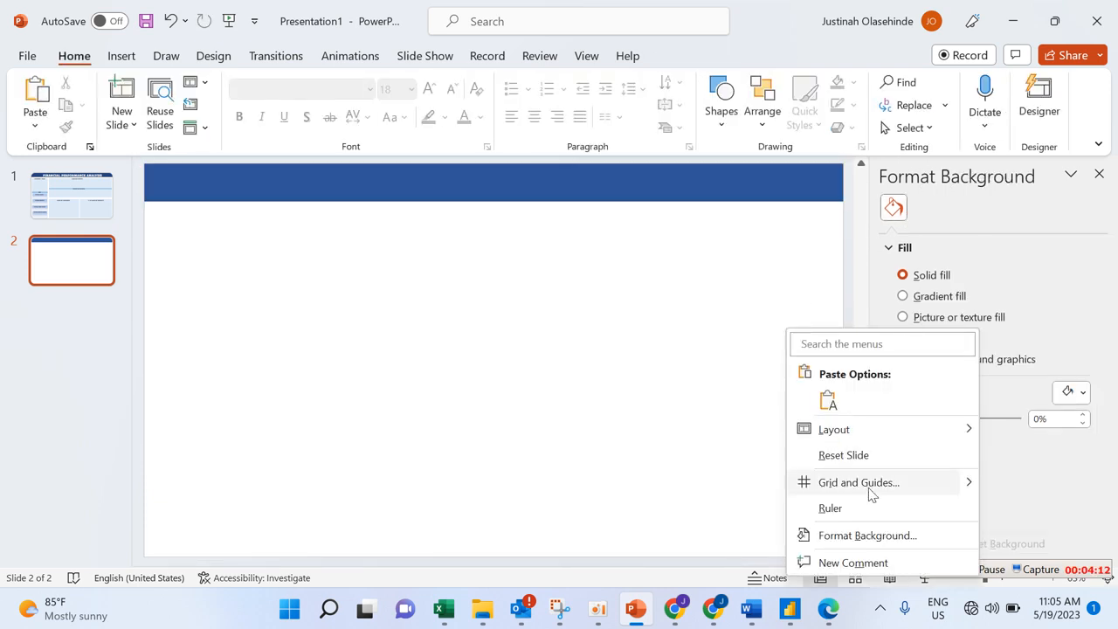
left_click(986, 254)
left_click(984, 254)
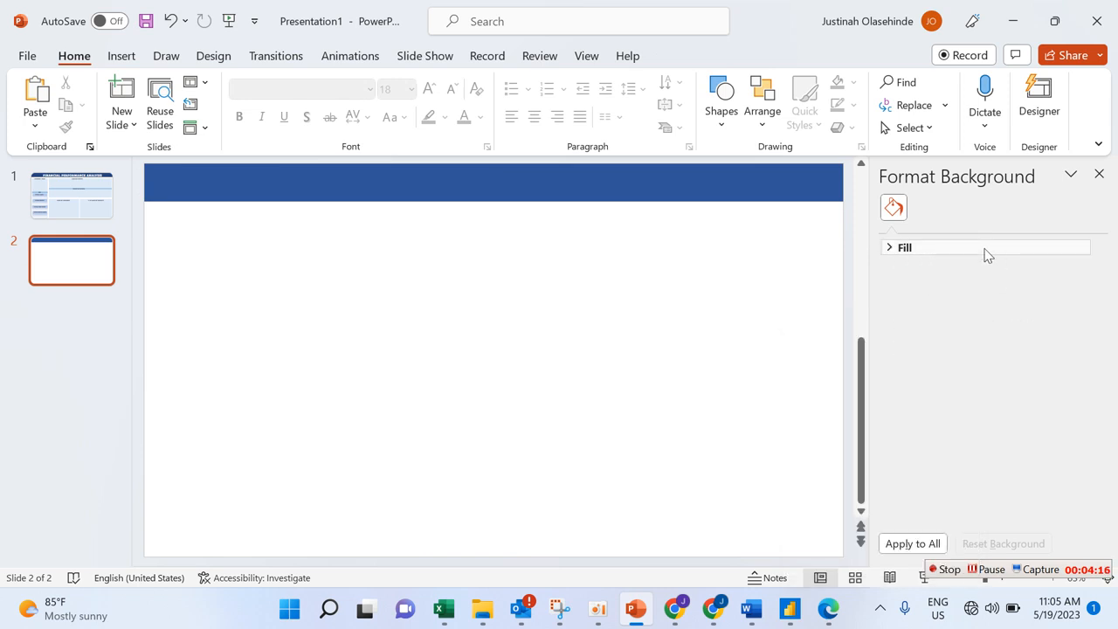
left_click(908, 251)
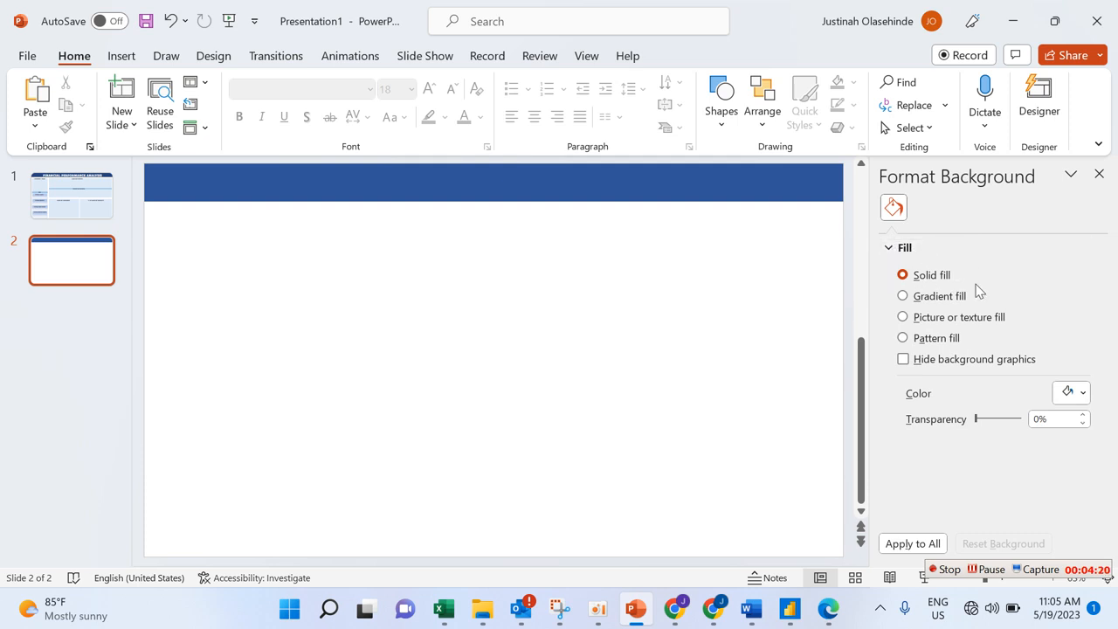
left_click(475, 176)
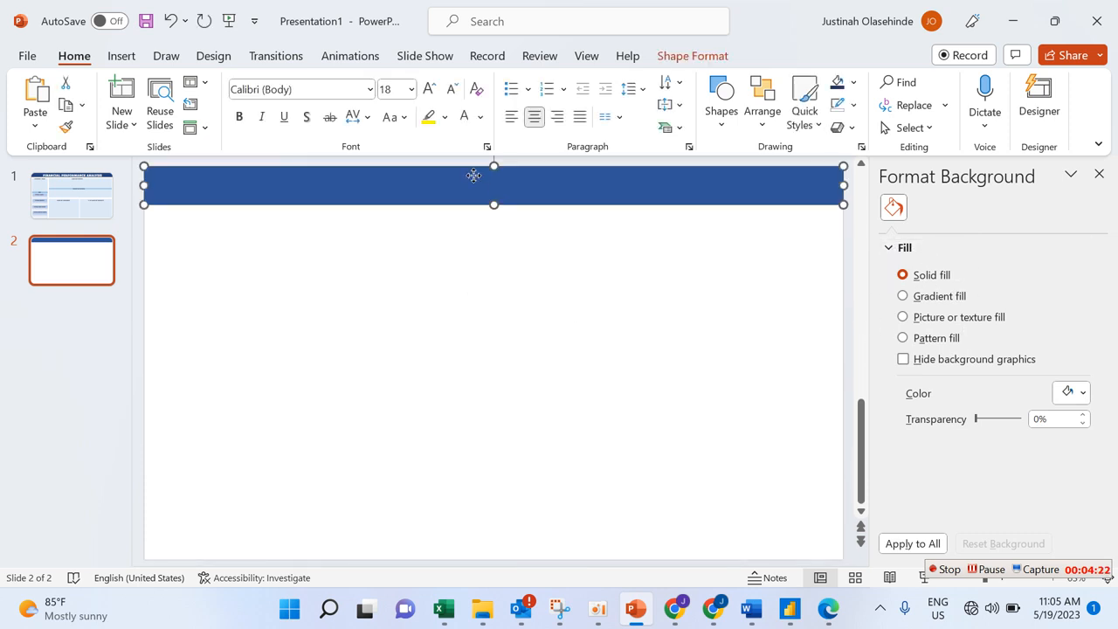
left_click(457, 288)
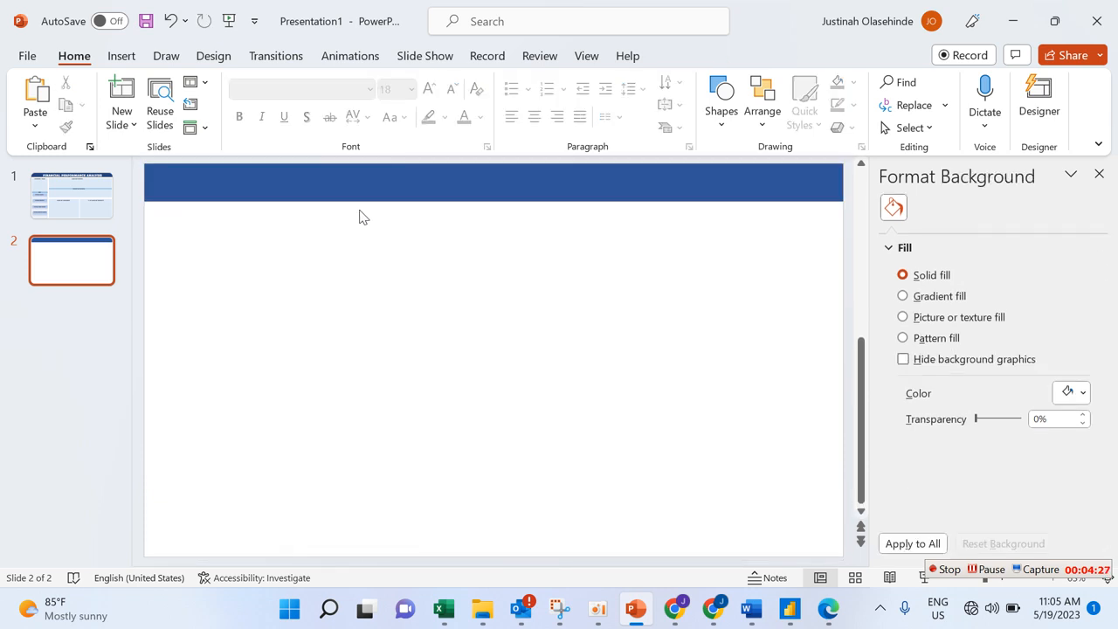
Step: Insert a wide text box with the title FINANCIAL PERFORMANCE ANALYSIS and place it on the blue banner
left_click(123, 55)
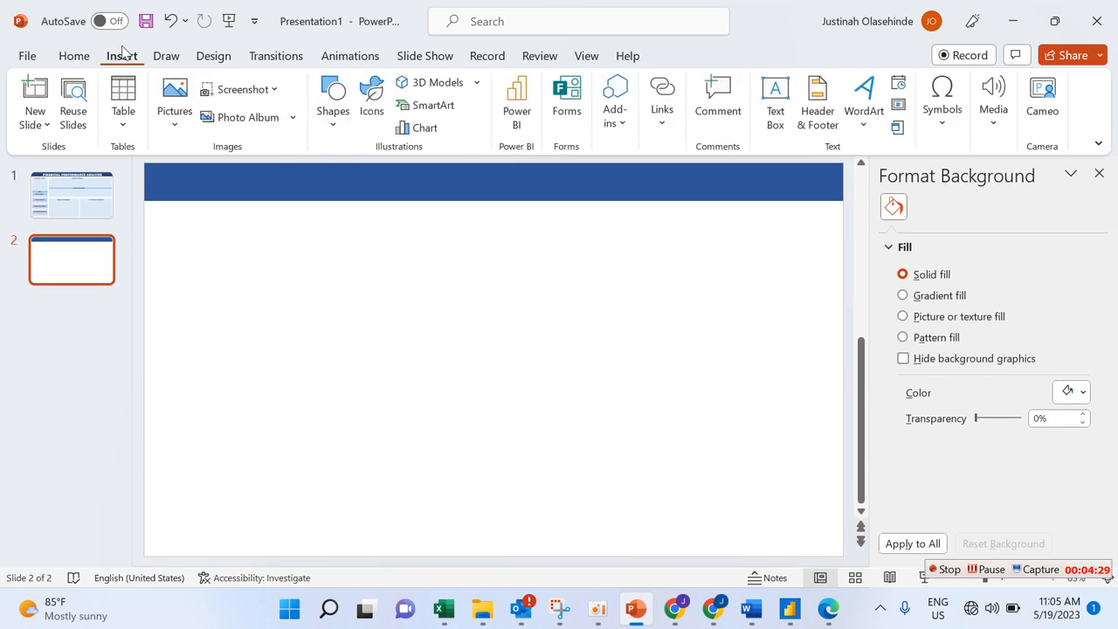
left_click(774, 103)
left_click_drag(290, 275, 834, 315)
left_click_drag(365, 306, 303, 296)
left_click_drag(773, 303, 585, 296)
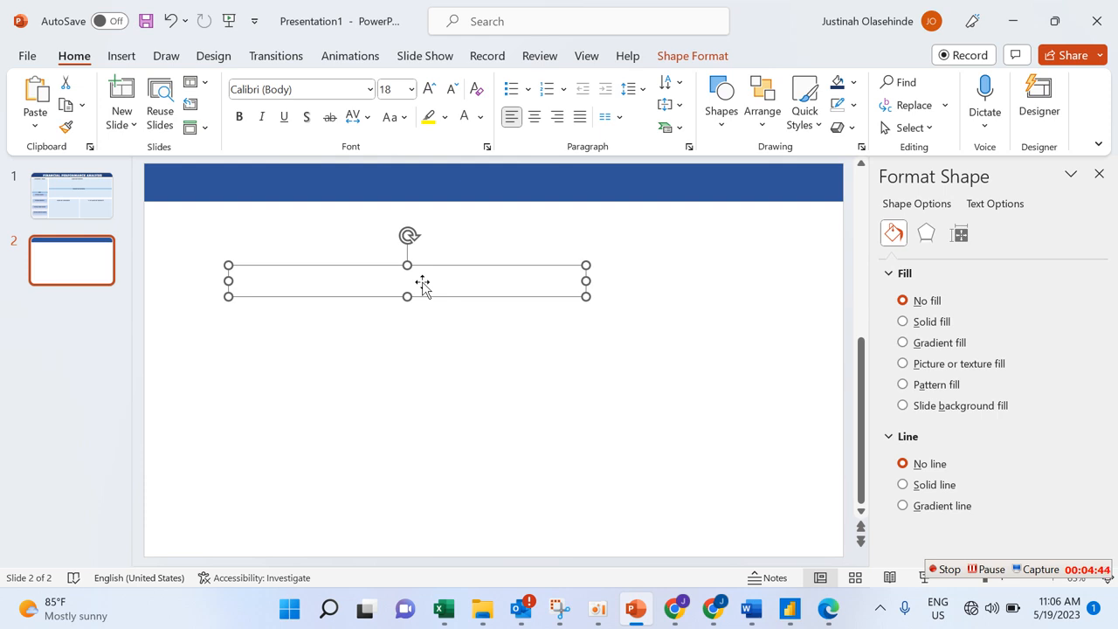
type("FINANCIAL PERFORMAN")
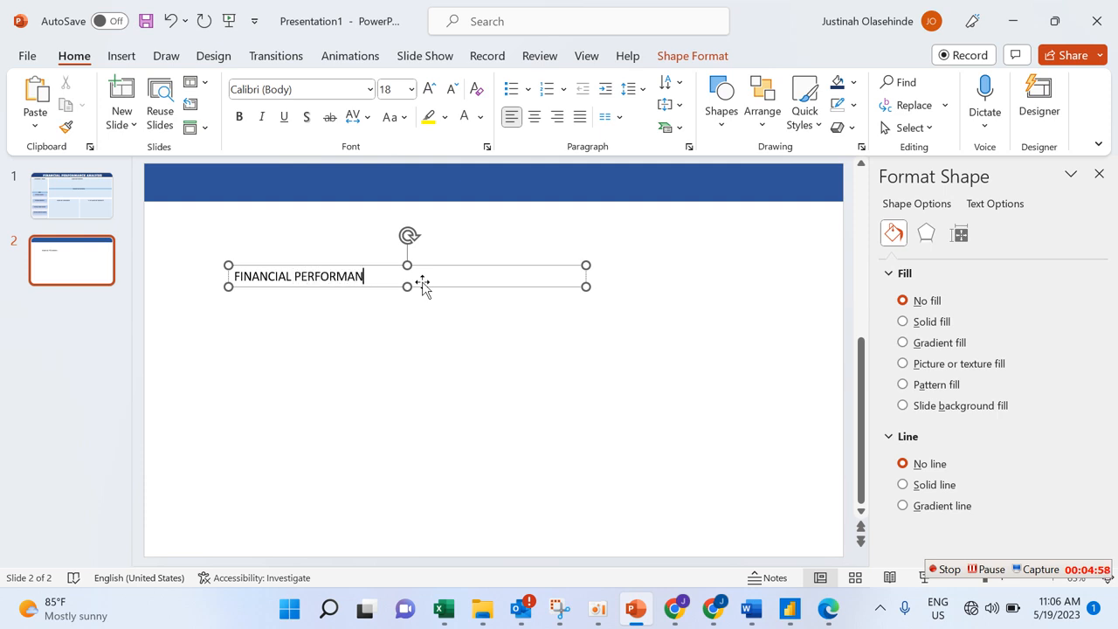
type("ANALYSIS")
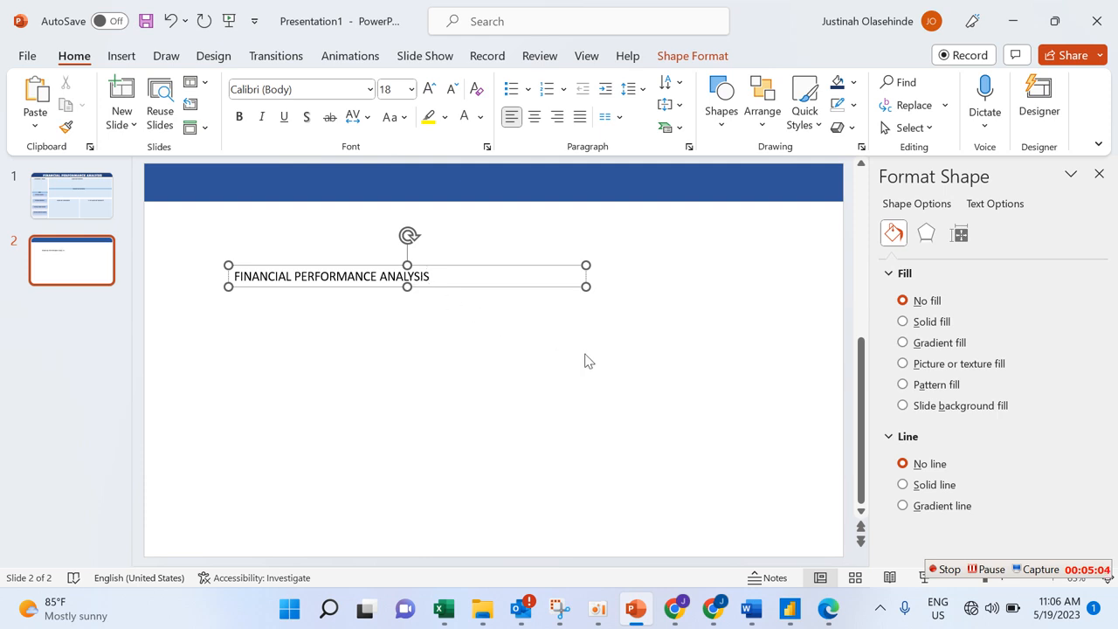
left_click_drag(353, 267, 394, 179)
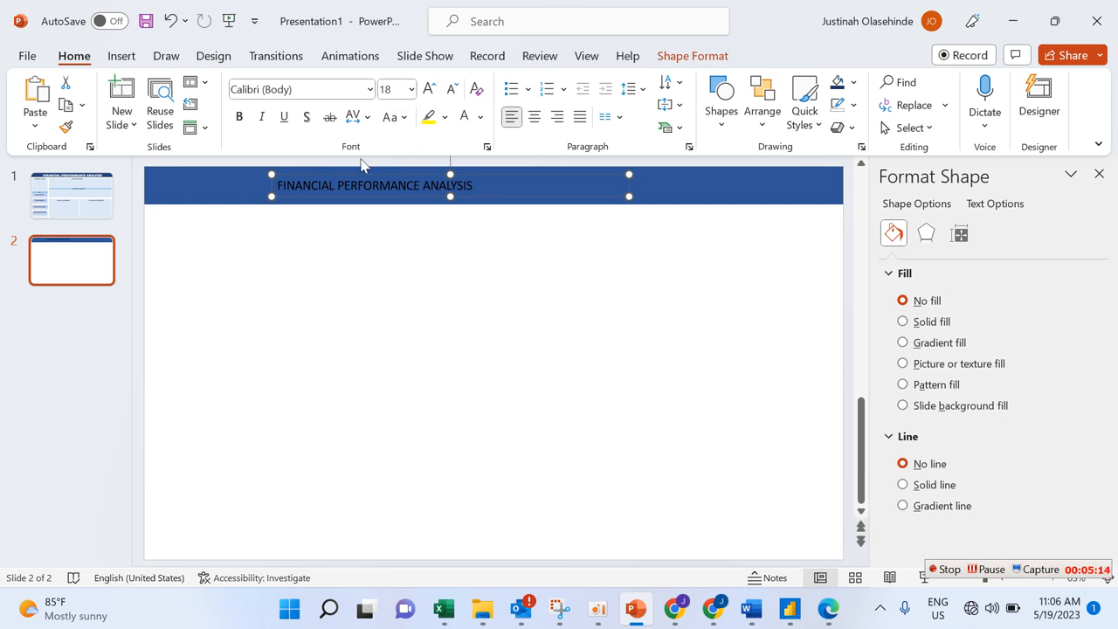
Step: Format the banner title as white, bold text in the Amasis MT Pro Black font
left_click(295, 185)
triple_click(294, 185)
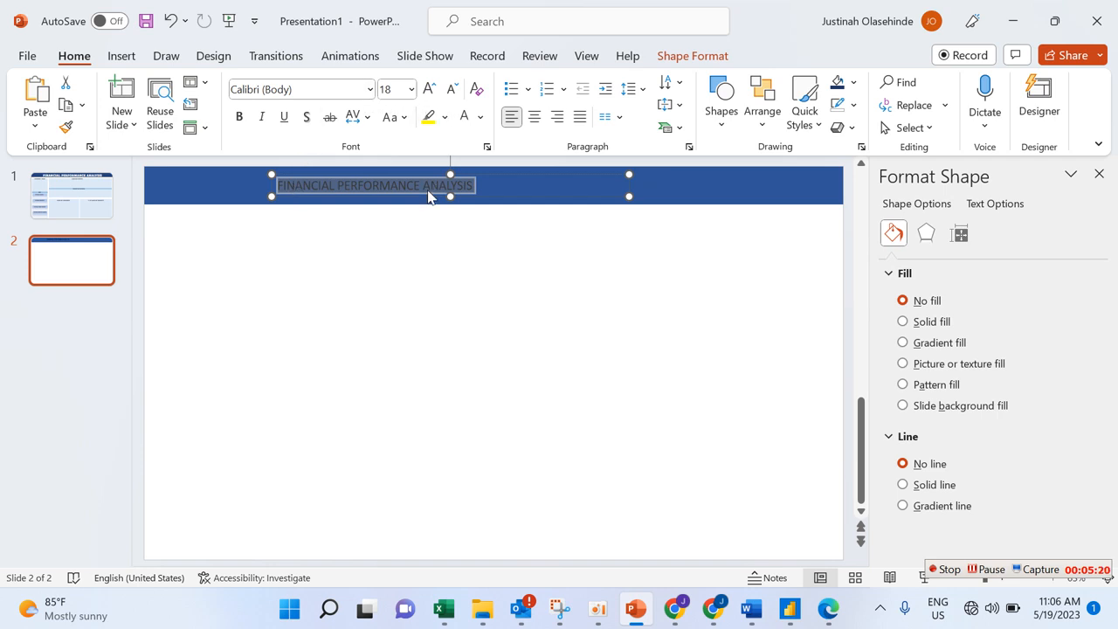
left_click(482, 121)
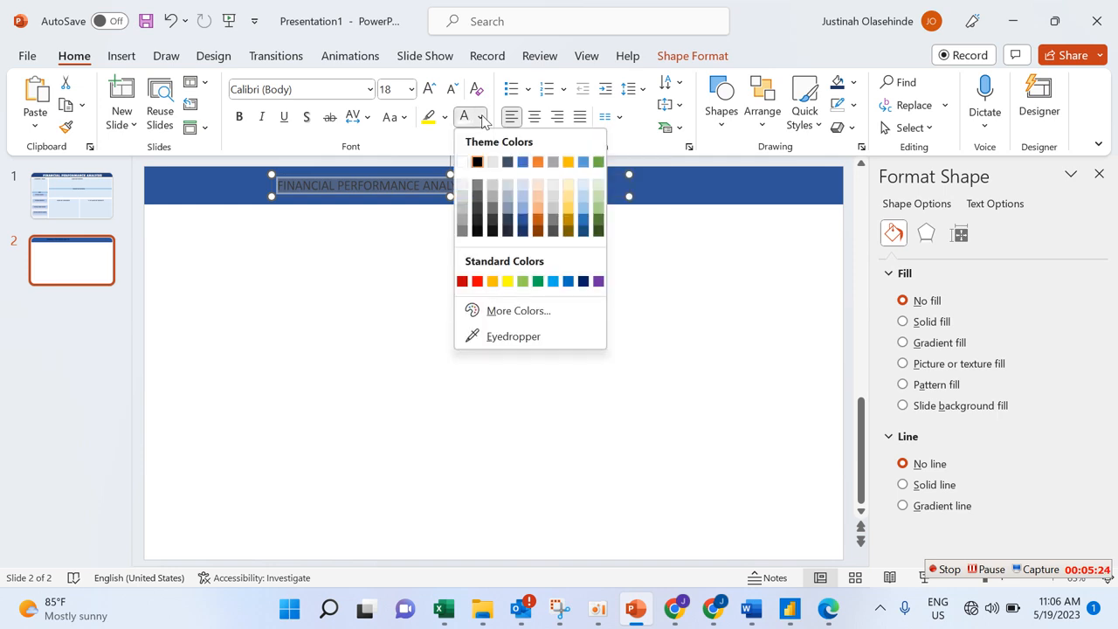
left_click(464, 167)
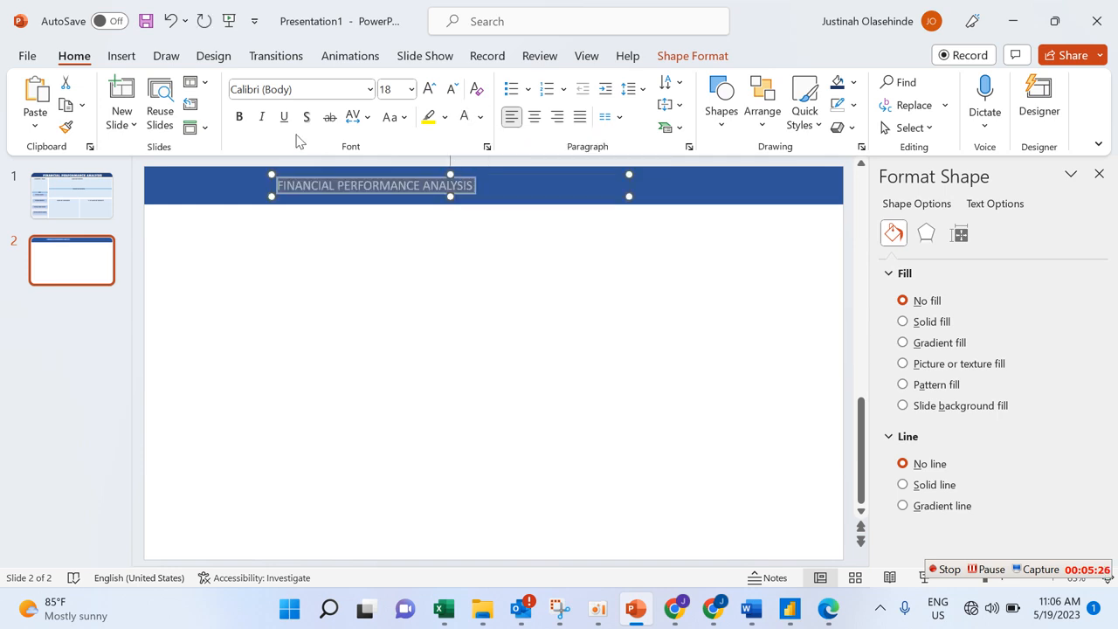
left_click(239, 117)
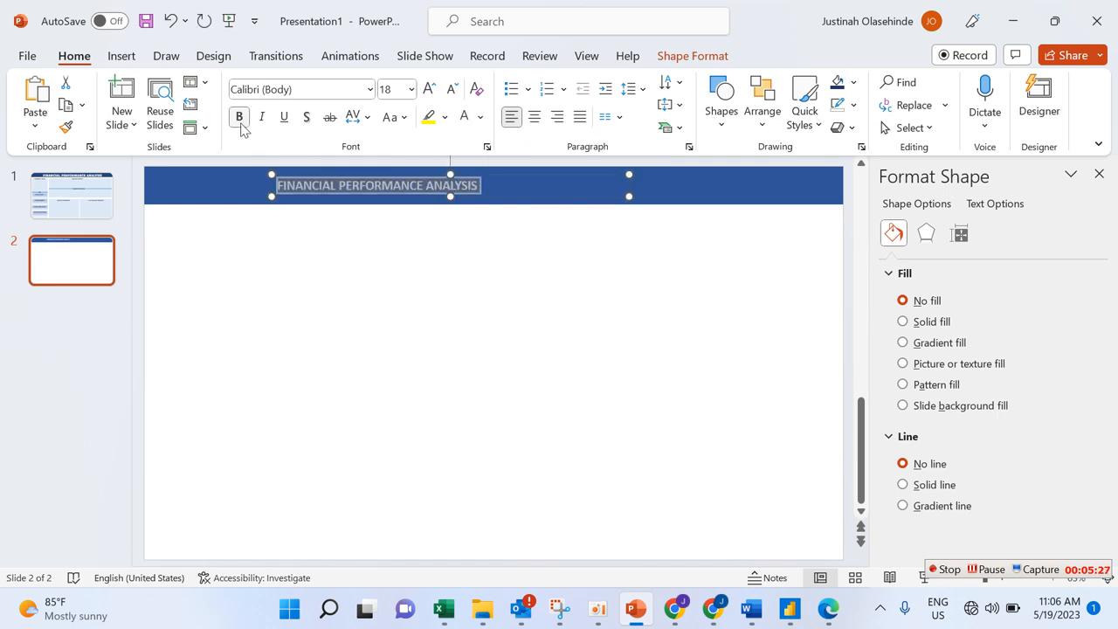
left_click(370, 89)
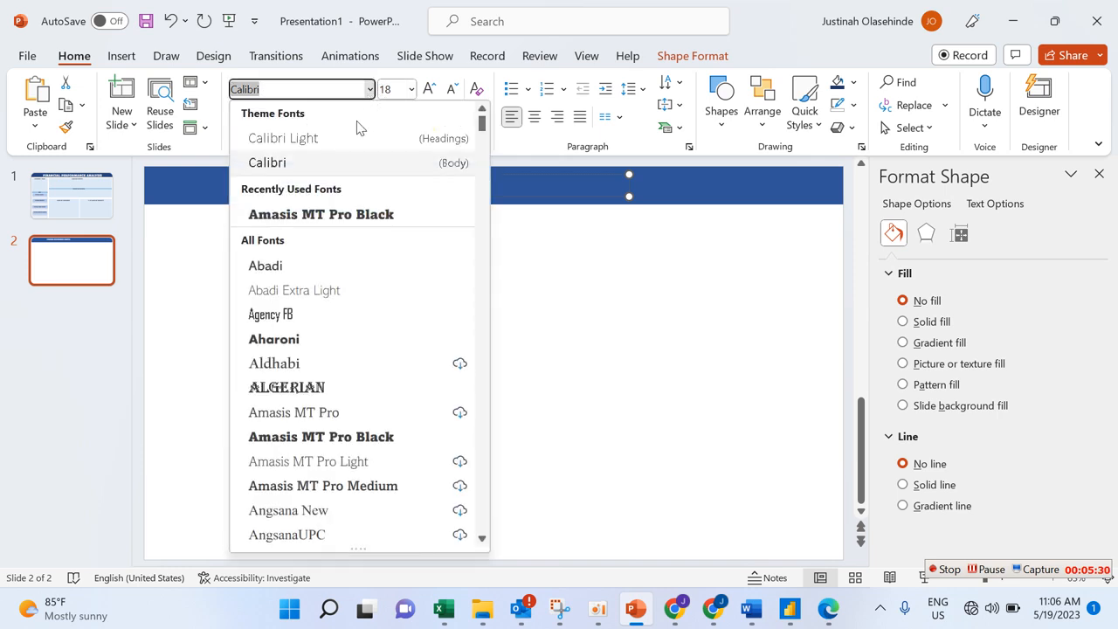
left_click(347, 214)
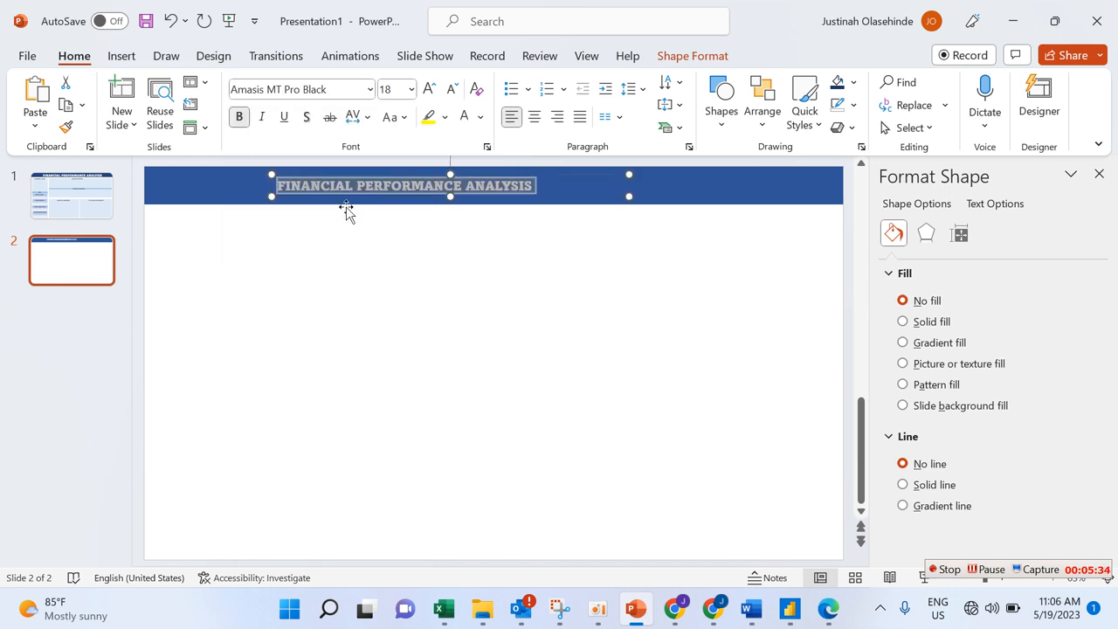
Step: Increase the title's font size to 28 and widen its text box so the title fits on one line
left_click(429, 90)
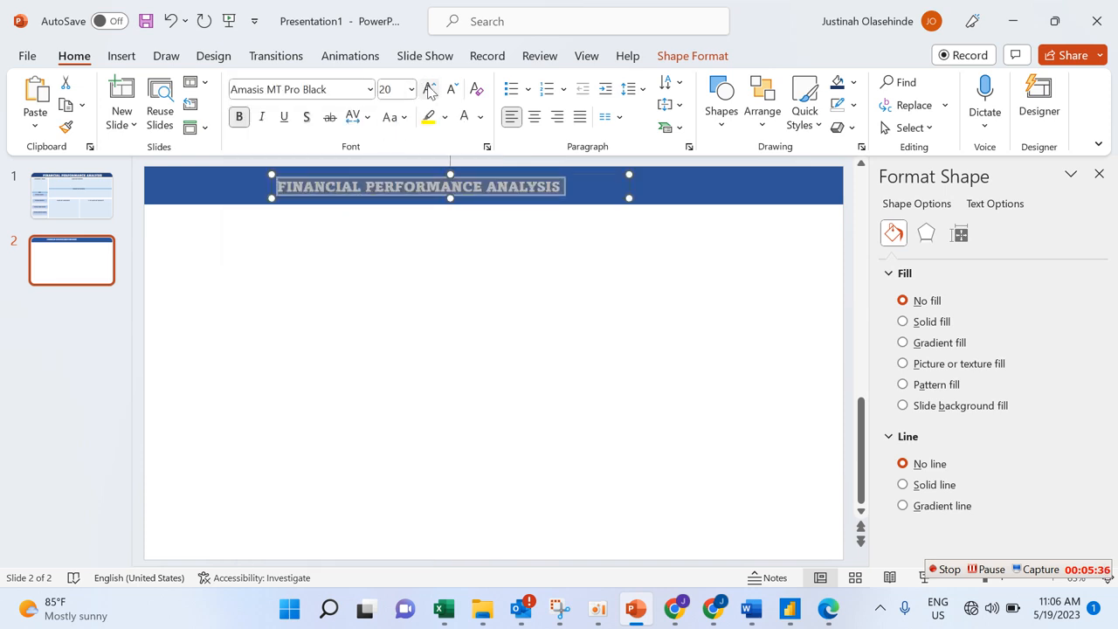
left_click(429, 90)
left_click(429, 90)
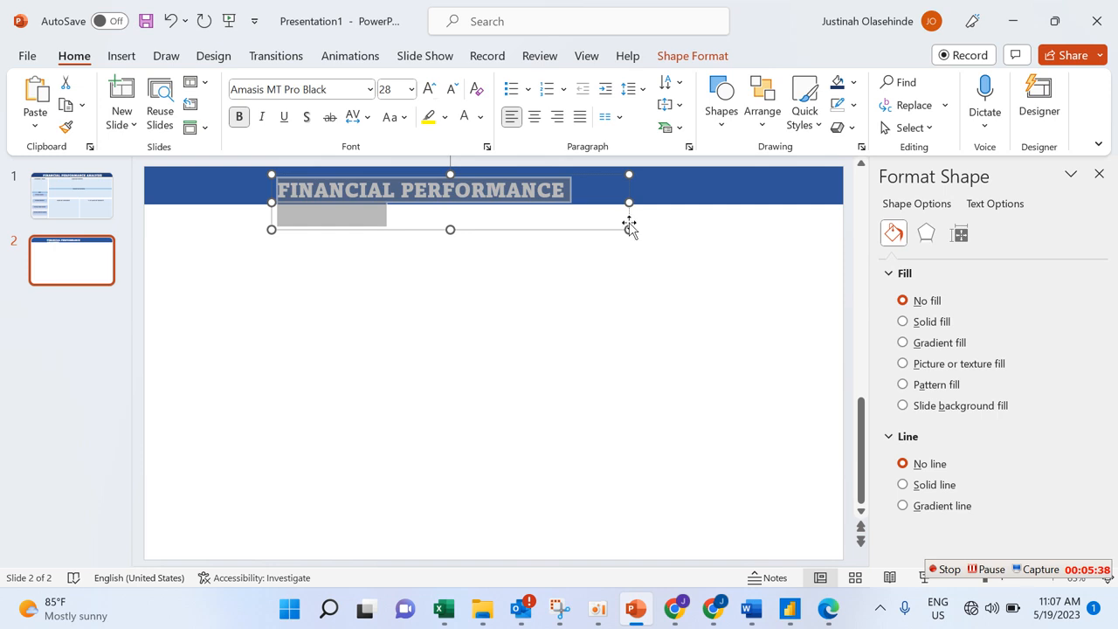
left_click_drag(629, 231, 696, 196)
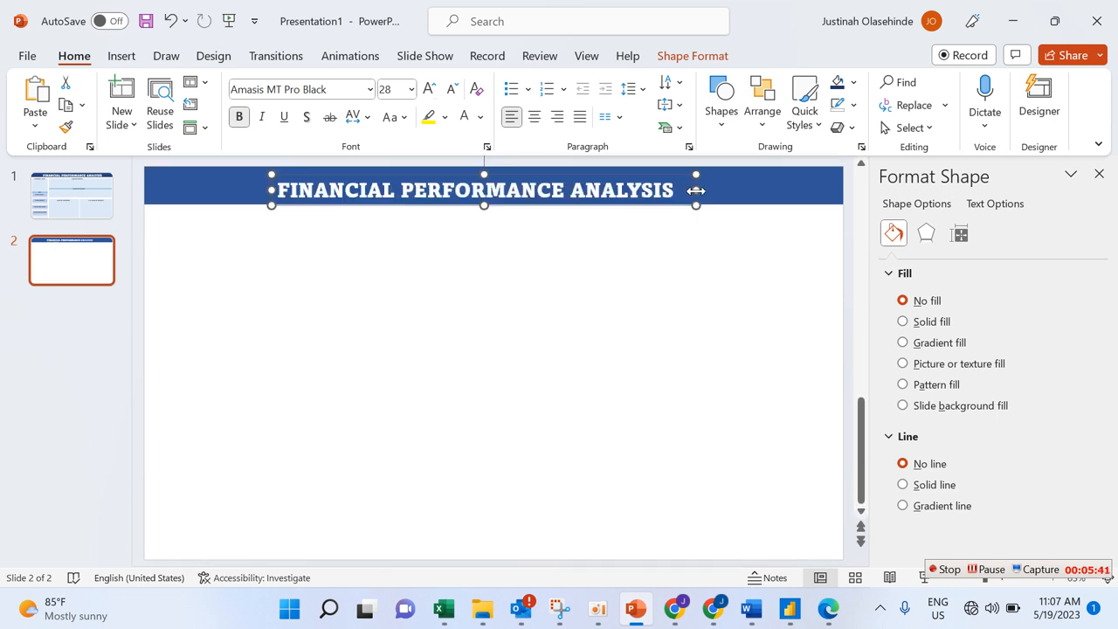
Step: Centre the title text within its box and nudge the box slightly upward on the banner
left_click(535, 119)
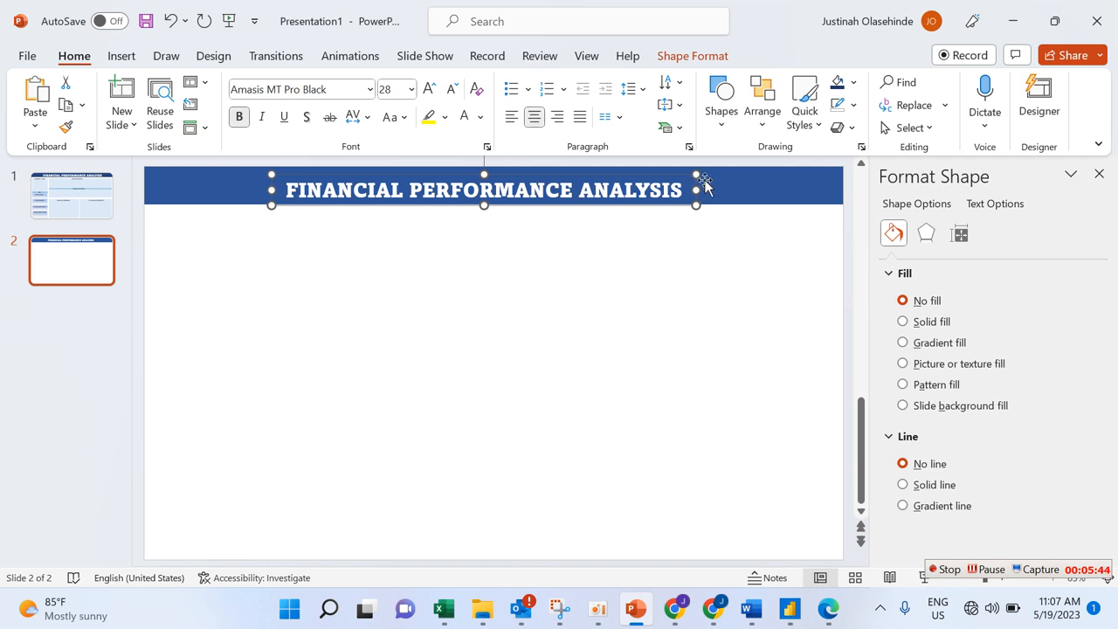
left_click_drag(686, 177, 684, 171)
left_click(698, 278)
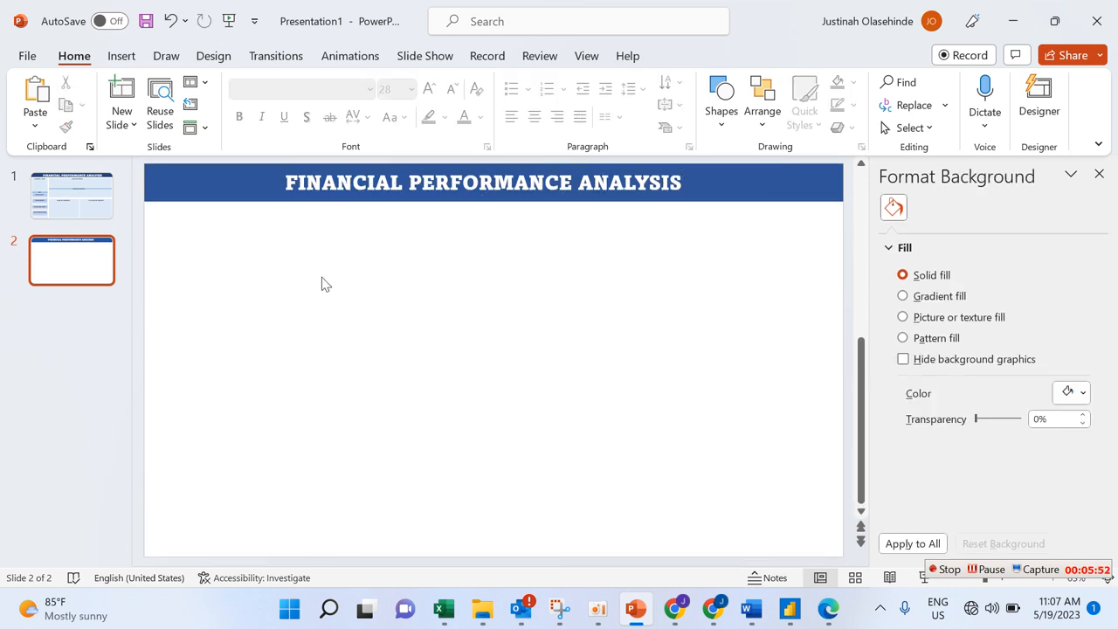
left_click(282, 180)
left_click(478, 304)
left_click(724, 184)
left_click(643, 324)
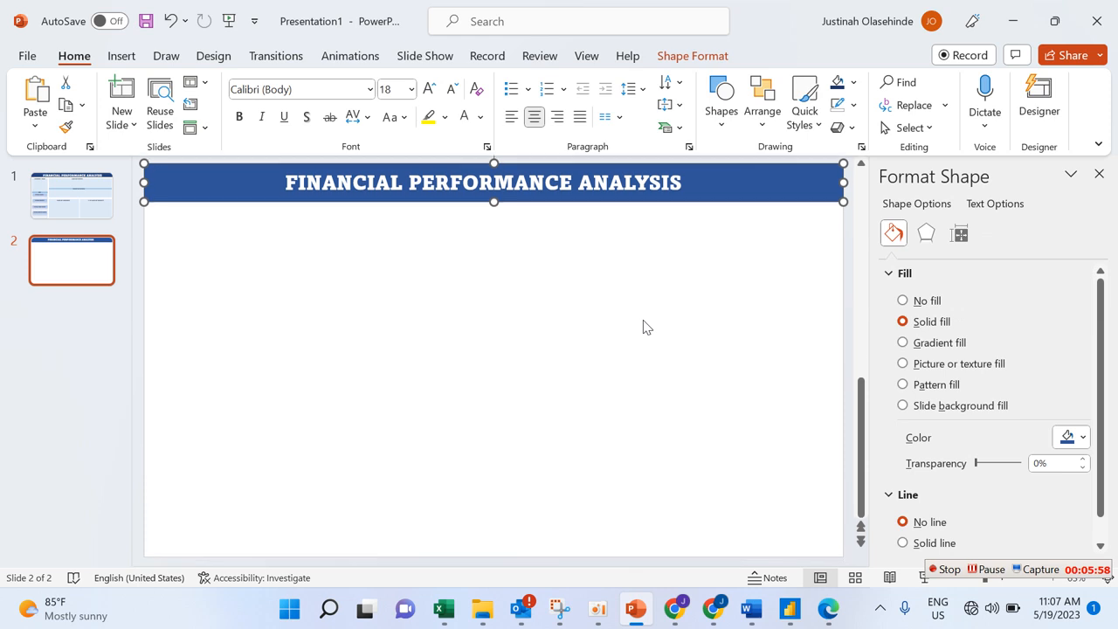
left_click(636, 185)
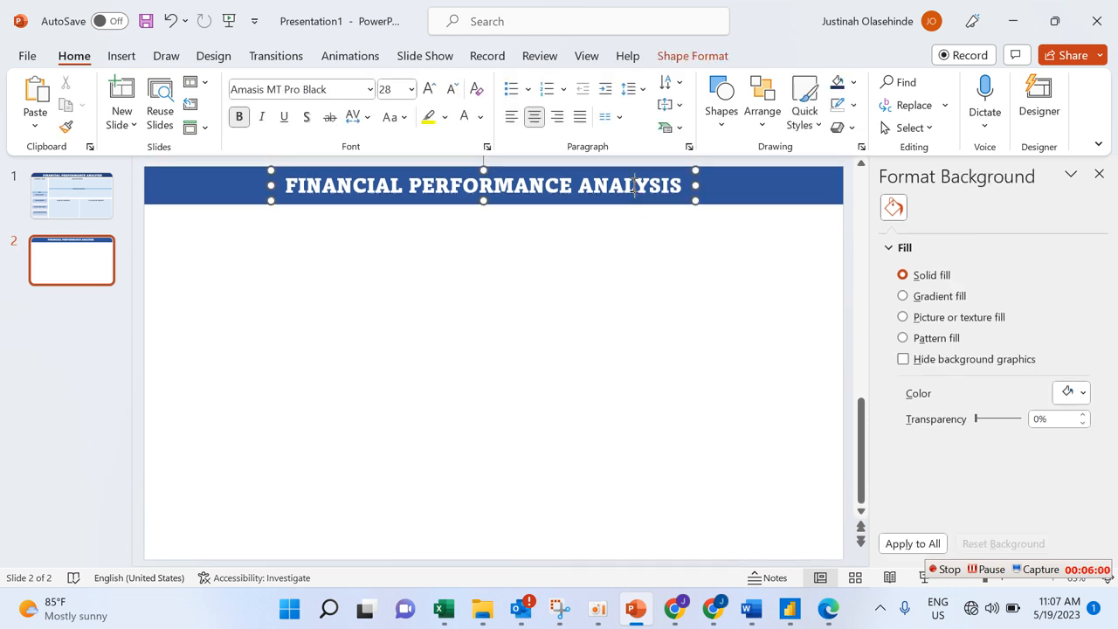
left_click(712, 334)
left_click_drag(712, 334, 661, 297)
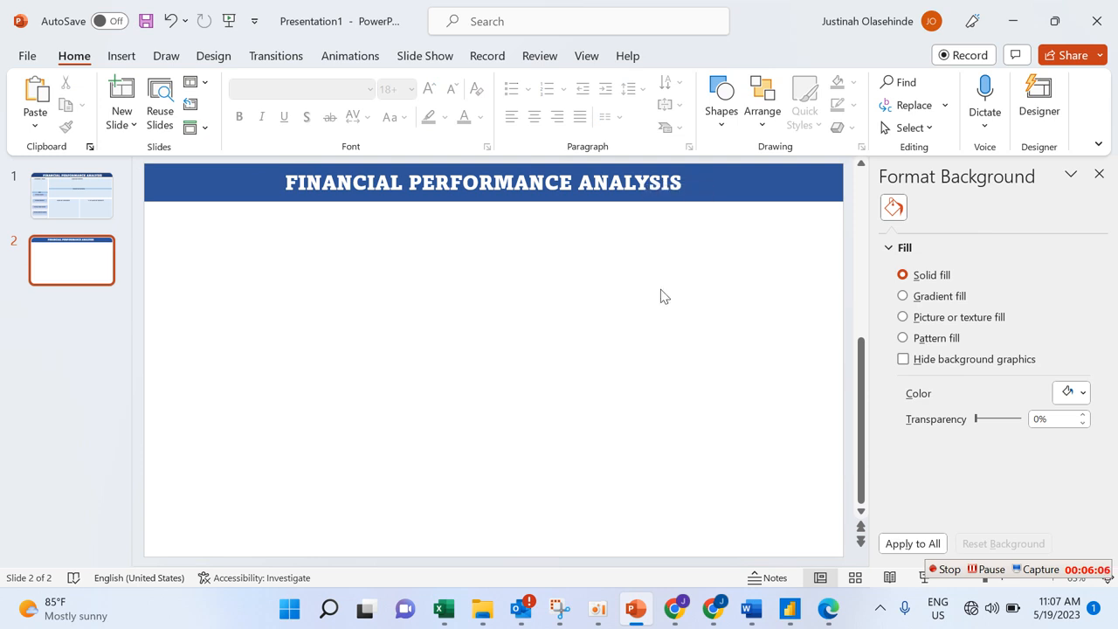
Step: Group the FINANCIAL PERFORMANCE ANALYSIS text box with the blue banner behind it
left_click(567, 194)
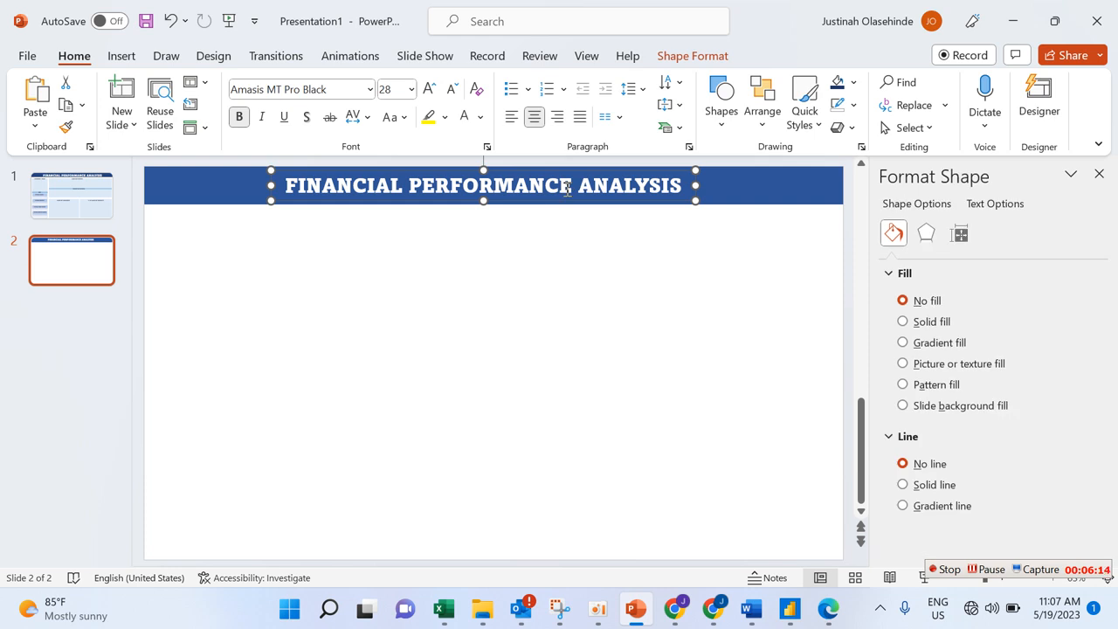
left_click(741, 183, "shift")
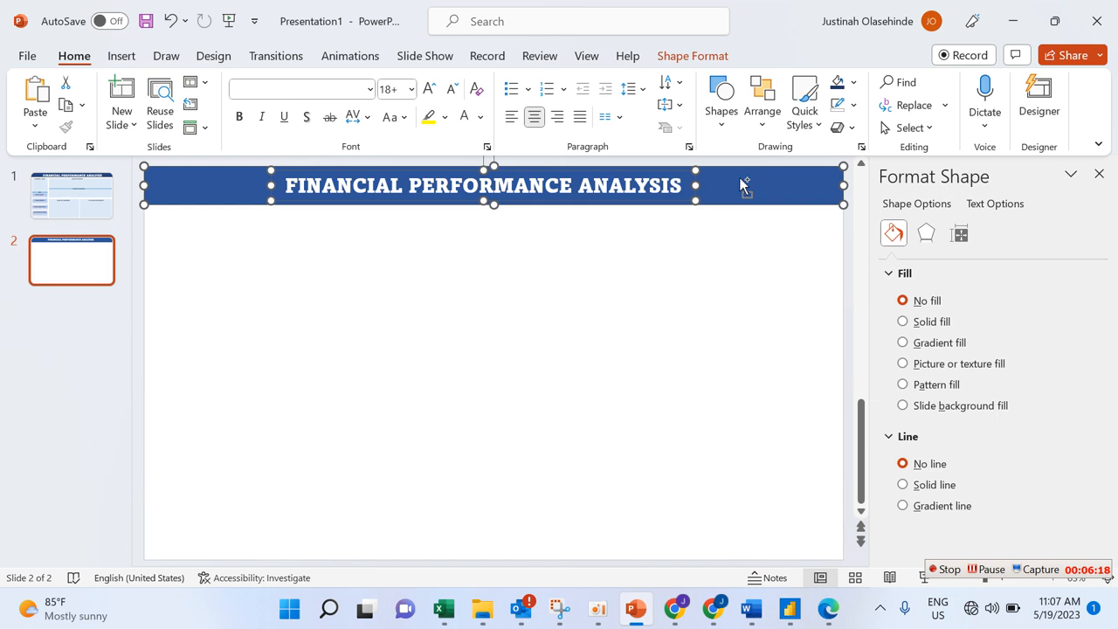
left_click(677, 54)
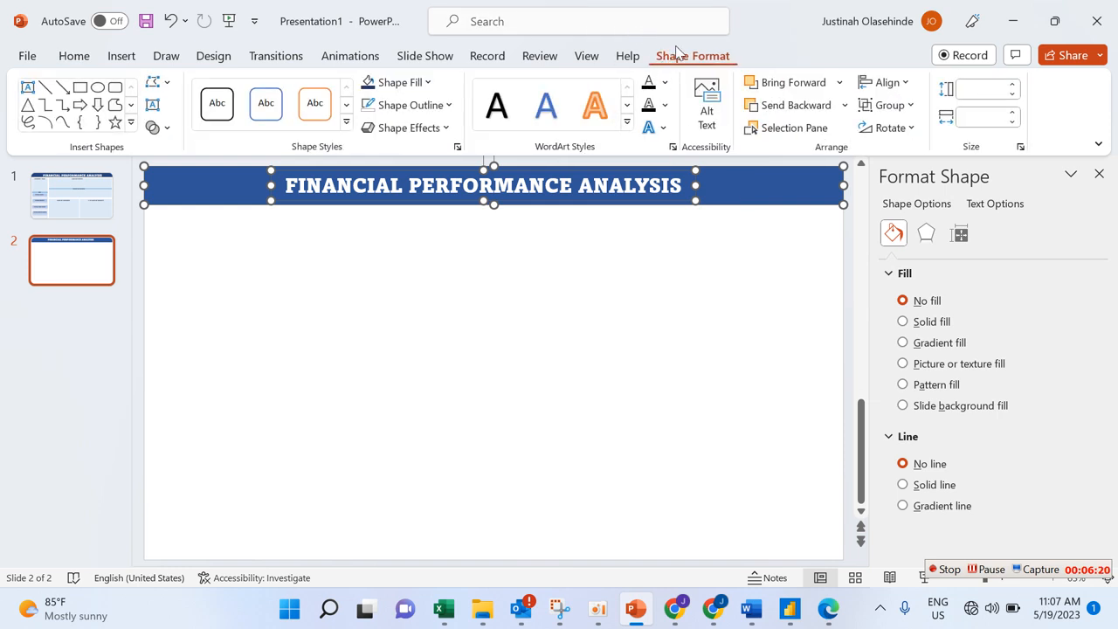
left_click(911, 106)
left_click(900, 133)
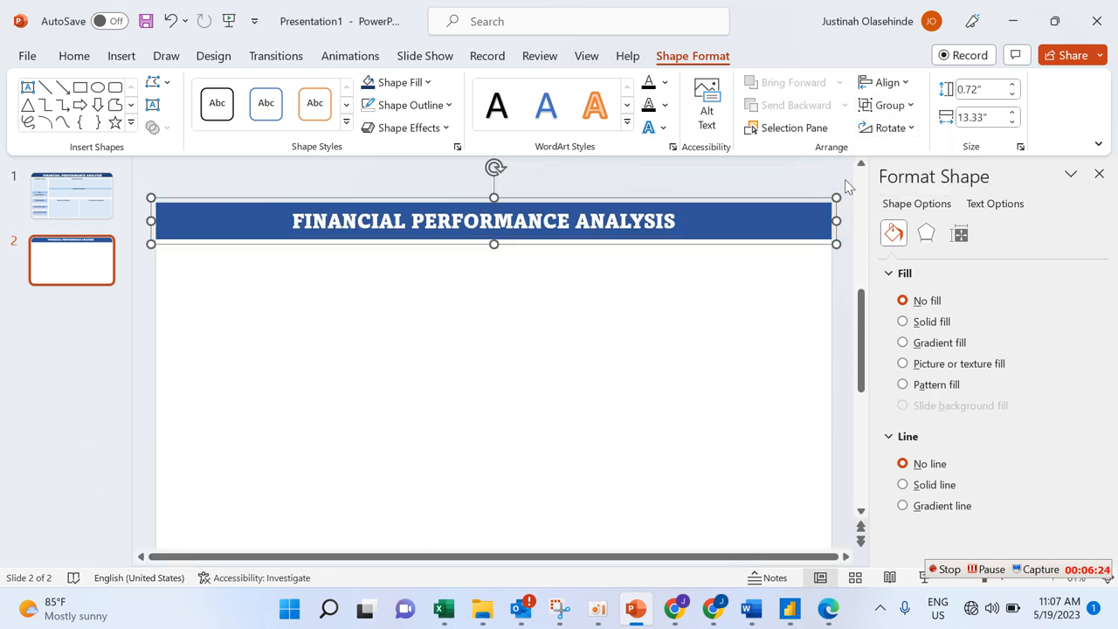
Step: Nudge the grouped title banner slightly so it sits along the slide's upper edge
left_click(673, 352)
mouse_move(742, 174)
left_mouse_down()
mouse_move(736, 399)
mouse_move(748, 207)
mouse_move(712, 323)
mouse_move(741, 222)
mouse_move(741, 322)
mouse_move(745, 177)
left_mouse_up()
left_click_drag(744, 176, 744, 175)
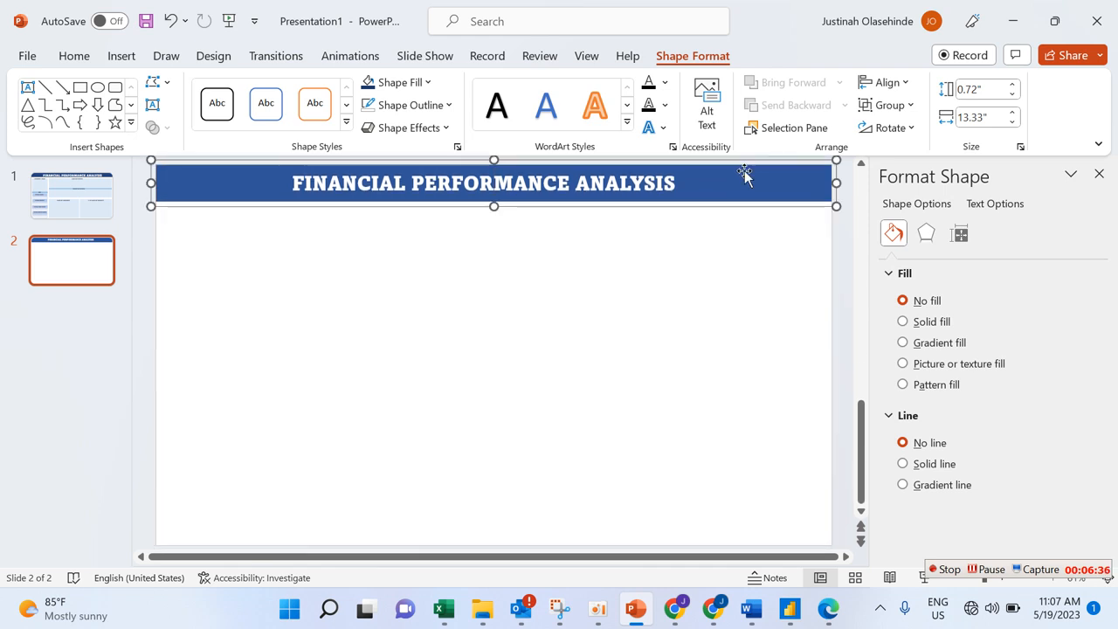
left_click(686, 277)
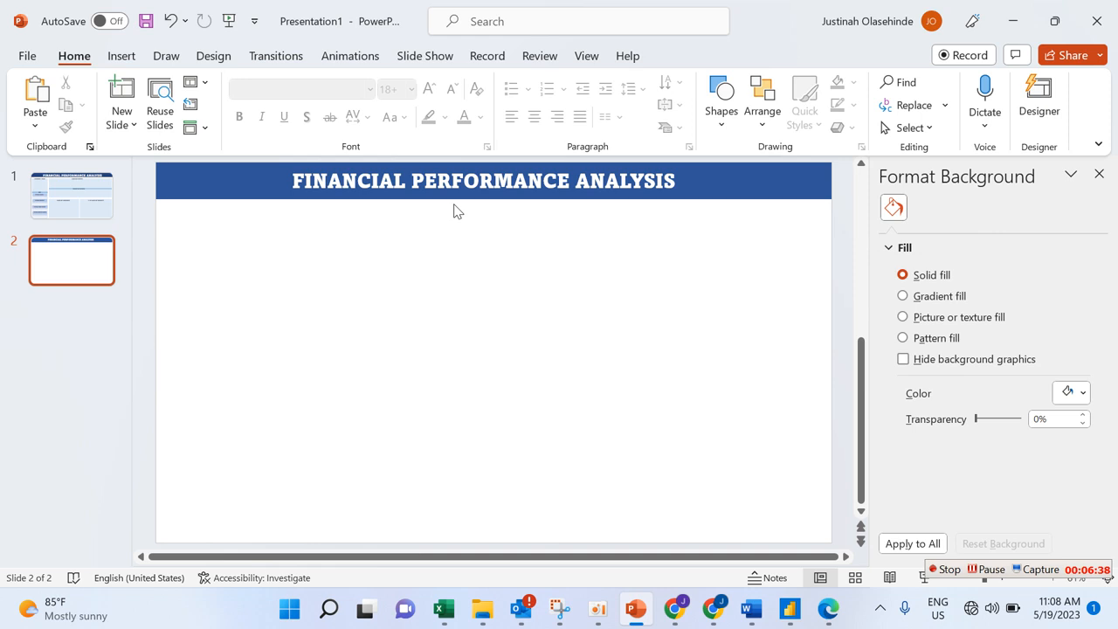
left_click(120, 55)
left_click(333, 110)
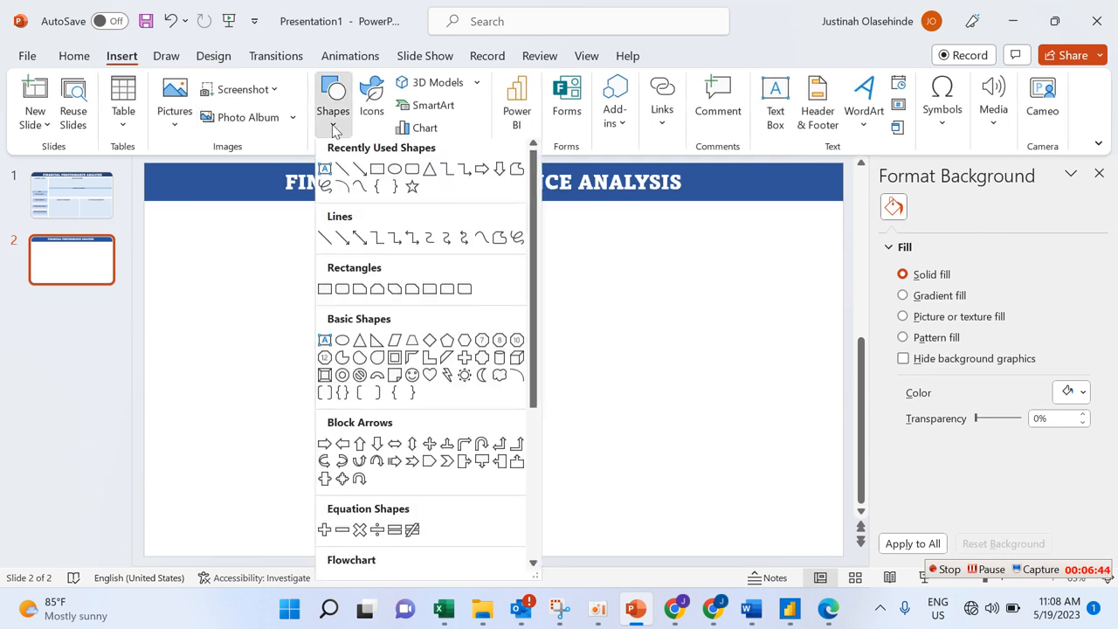
left_click(411, 173)
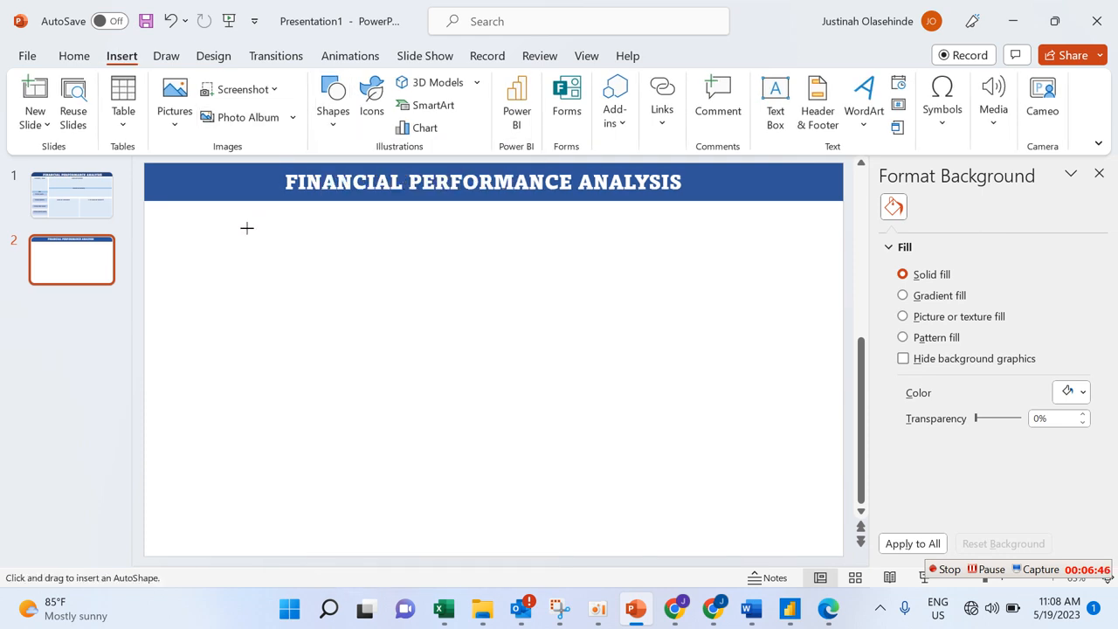
left_click_drag(165, 208, 272, 329)
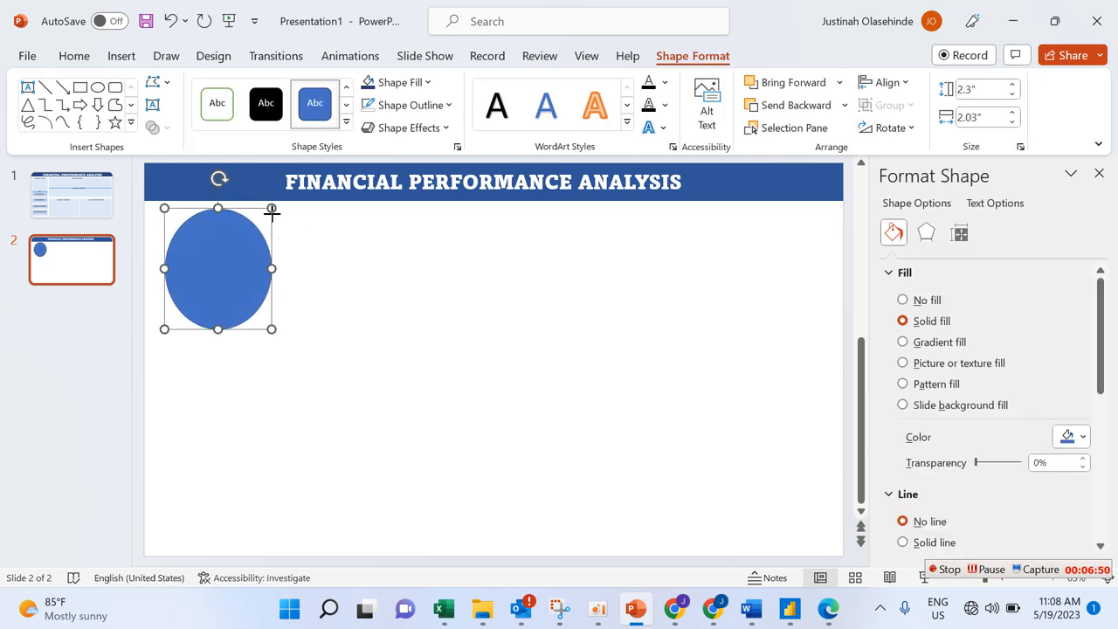
key("Delete")
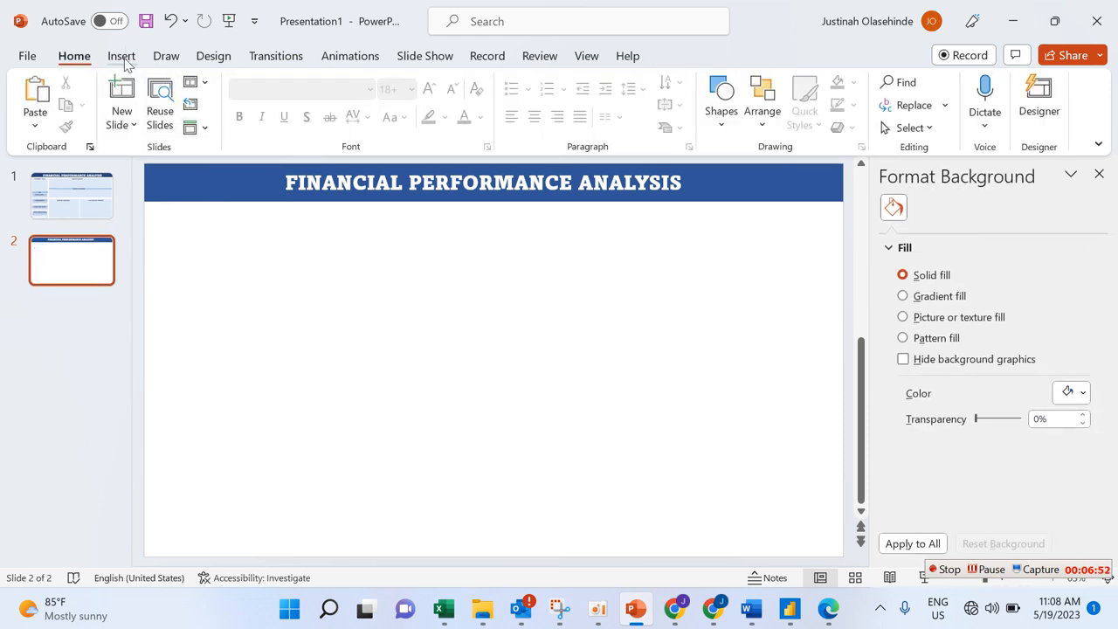
Step: Draw a tall rounded rectangle about 6.63" high and 2.99" wide along the slide's left side and move it up and to the left
left_click(123, 57)
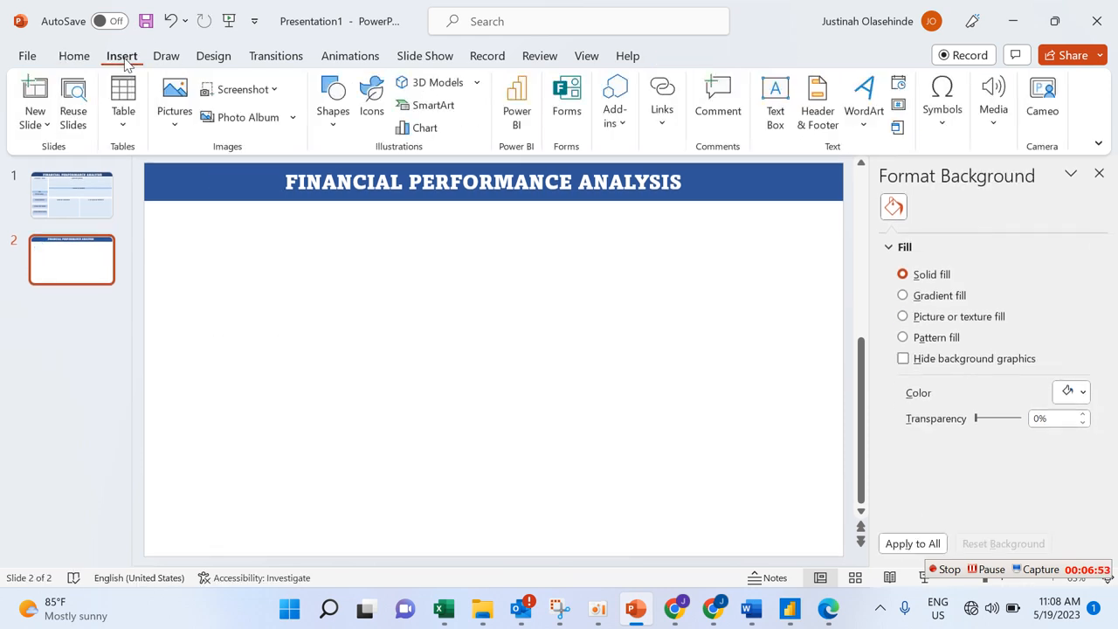
left_click(335, 126)
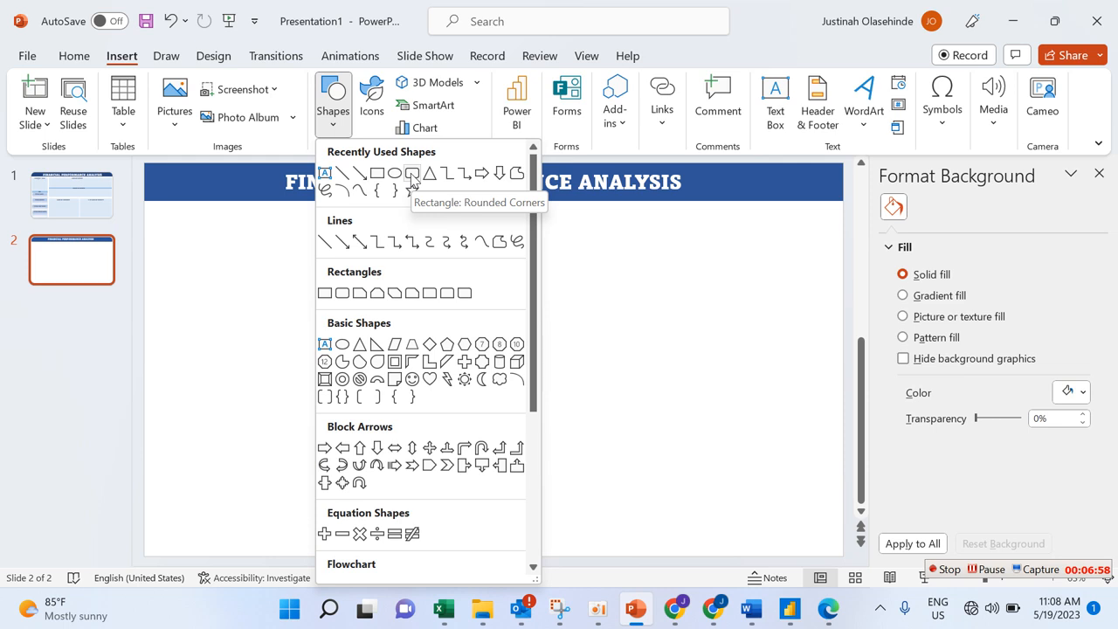
left_click(411, 173)
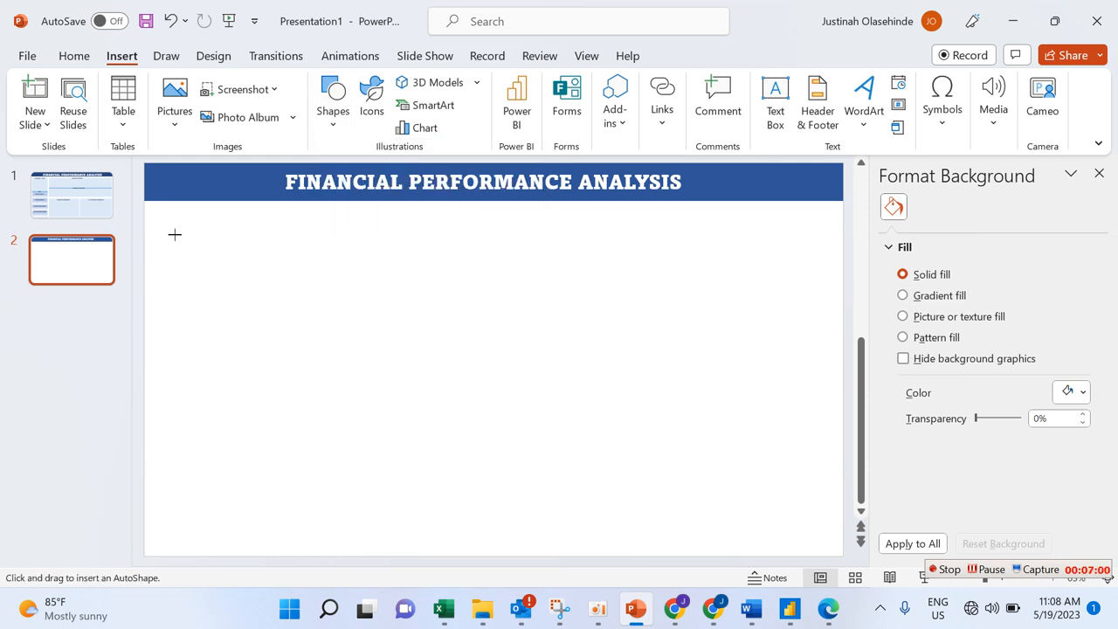
left_click_drag(150, 204, 306, 553)
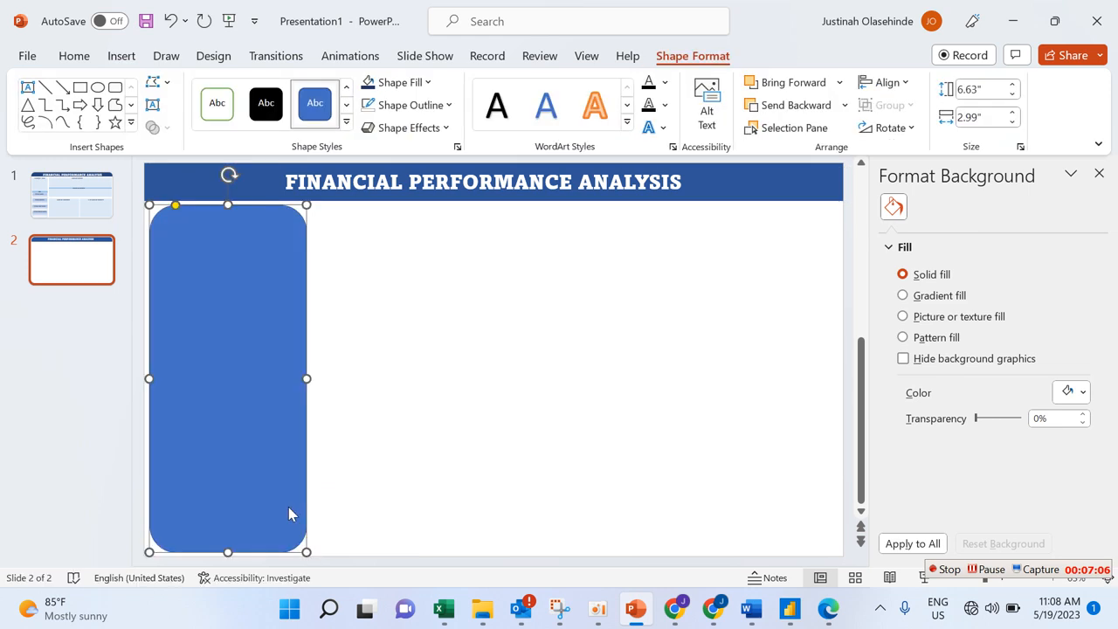
left_click_drag(287, 507, 145, 215)
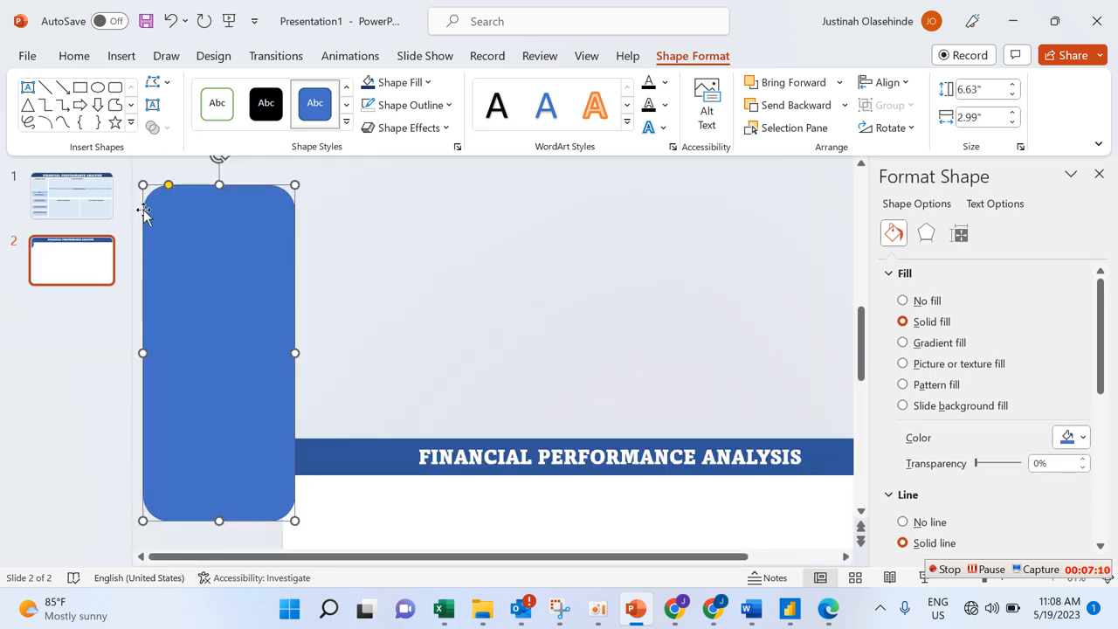